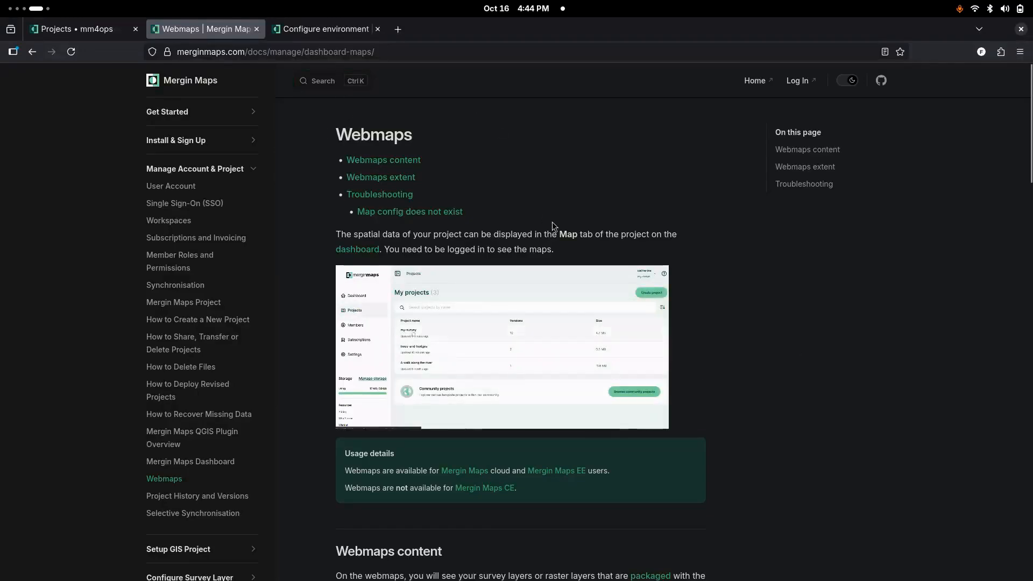
Step: Read the Webmaps documentation page, covering the webmaps extent settings and the troubleshooting section
{"action": "left_click", "coordinate": [450, 57]}
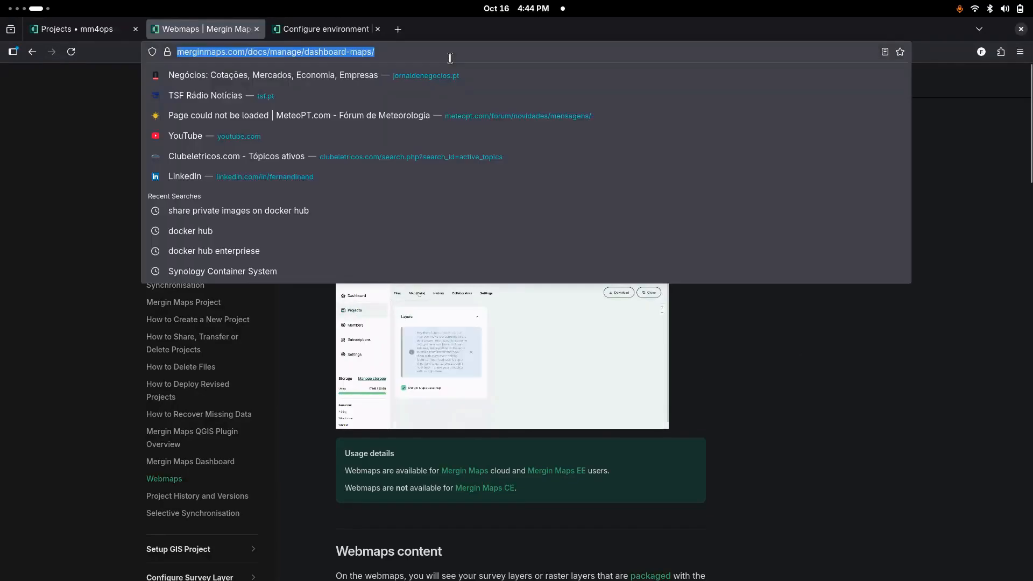
{"action": "left_click", "coordinate": [836, 421]}
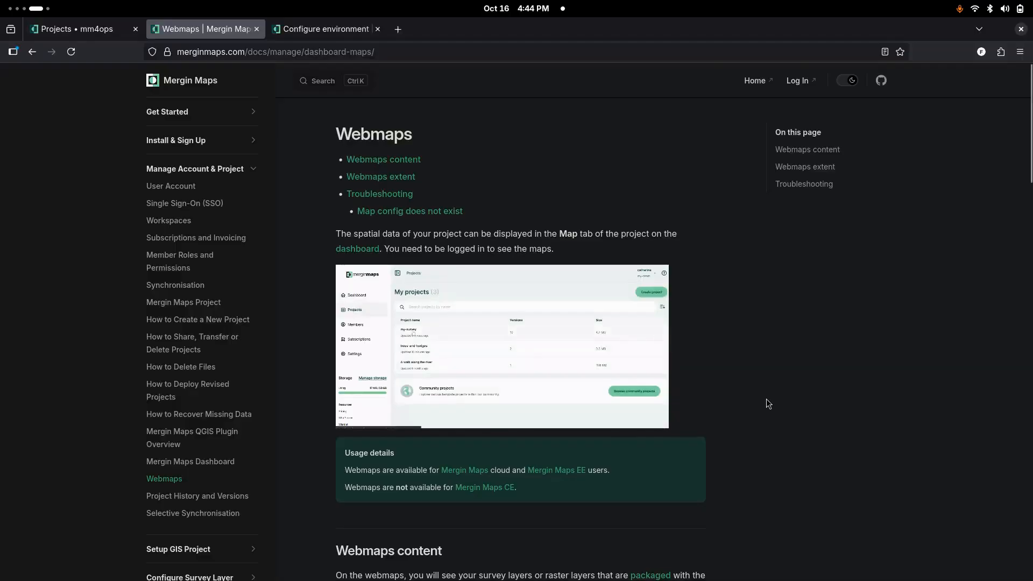
{"action": "scroll", "coordinate": [766, 400], "scroll_direction": "down", "scroll_amount": 8}
{"action": "scroll", "coordinate": [768, 403], "scroll_direction": "down", "scroll_amount": 6}
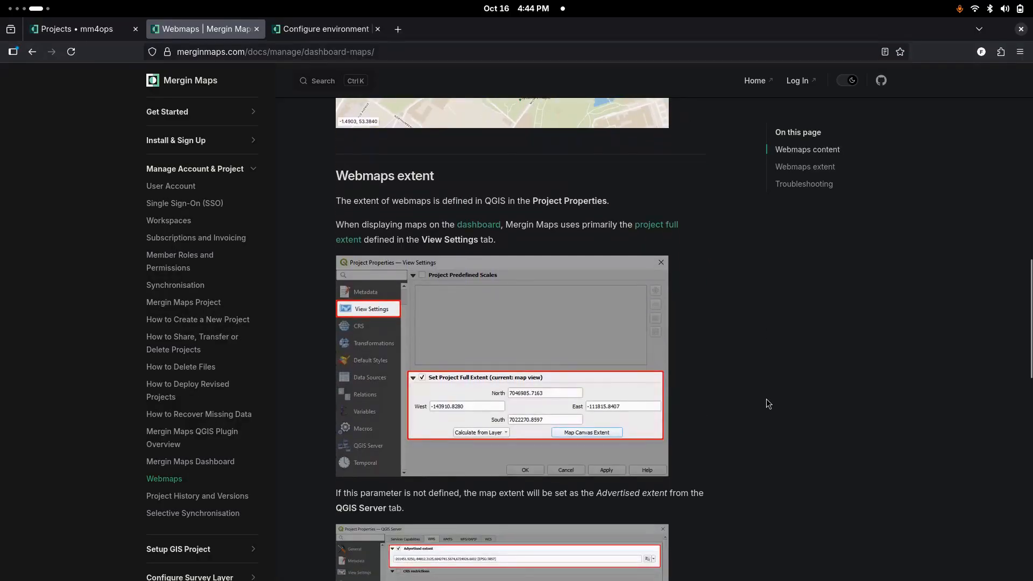
{"action": "scroll", "coordinate": [766, 400], "scroll_direction": "down", "scroll_amount": 1}
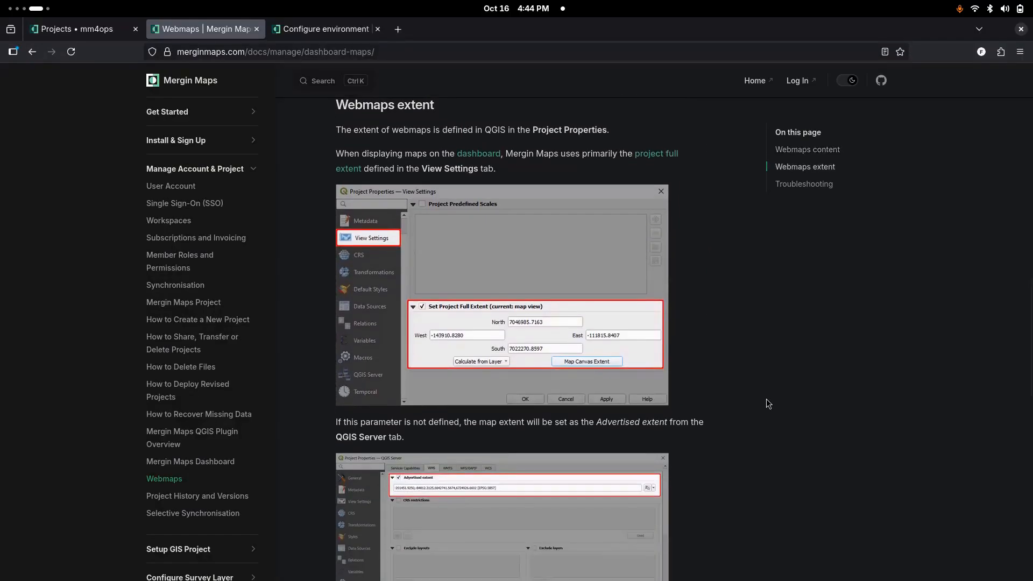
{"action": "scroll", "coordinate": [766, 400], "scroll_direction": "up", "scroll_amount": 1}
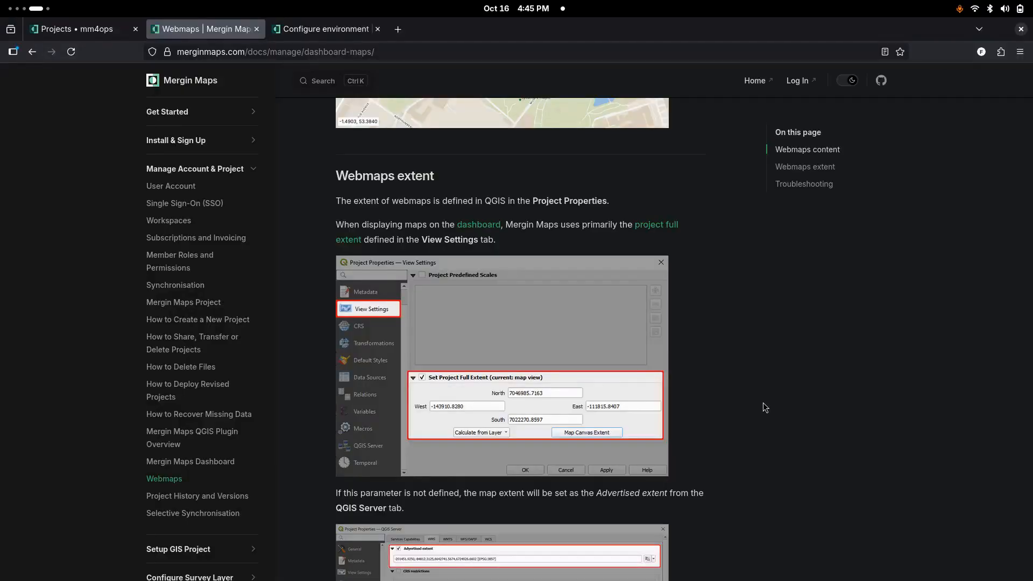
{"action": "scroll", "coordinate": [763, 407], "scroll_direction": "down", "scroll_amount": 2}
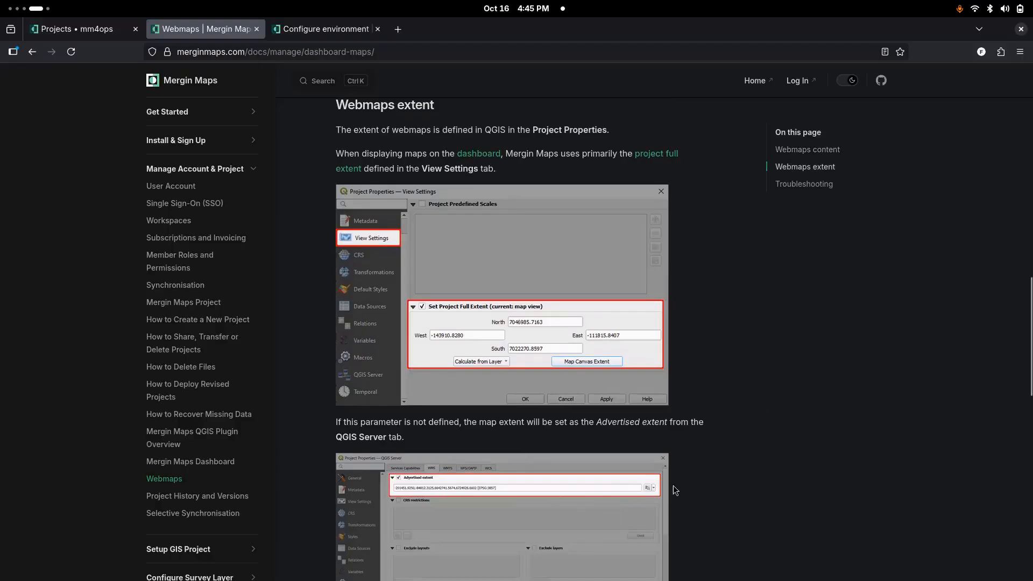
{"action": "scroll", "coordinate": [764, 478], "scroll_direction": "down", "scroll_amount": 2}
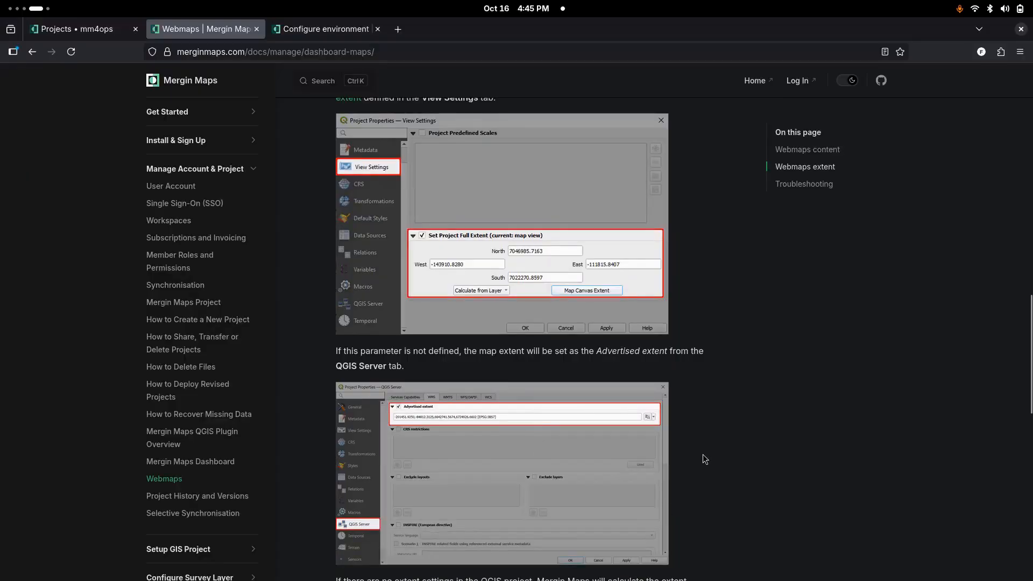
{"action": "scroll", "coordinate": [702, 454], "scroll_direction": "up", "scroll_amount": 2}
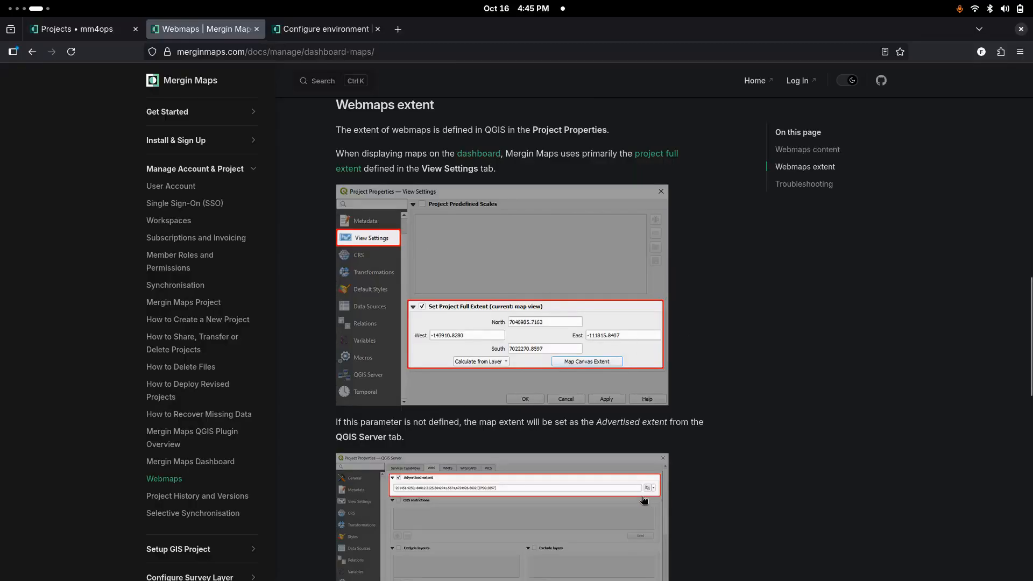
{"action": "scroll", "coordinate": [644, 499], "scroll_direction": "down", "scroll_amount": 2}
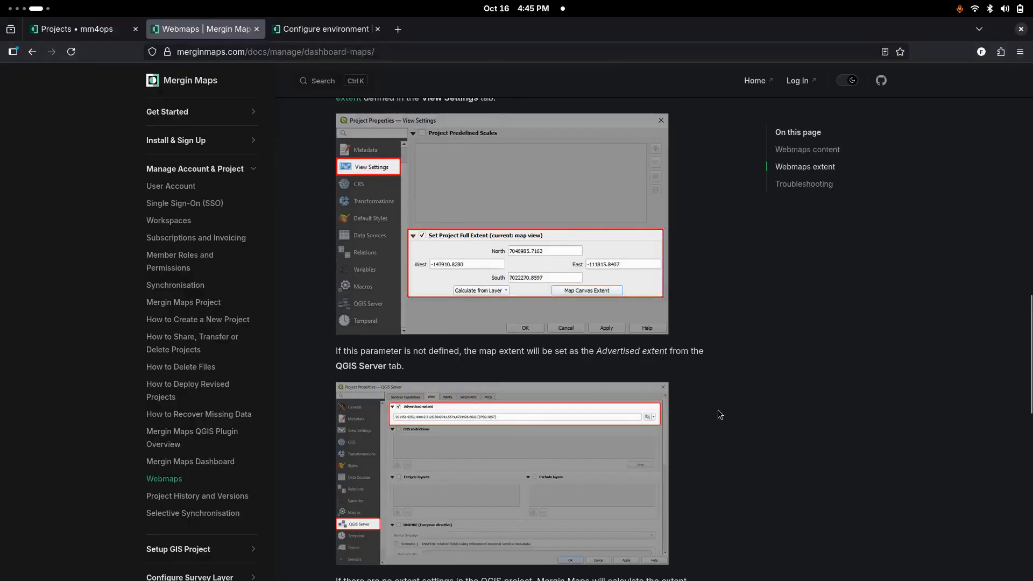
{"action": "scroll", "coordinate": [608, 325], "scroll_direction": "up", "scroll_amount": 2}
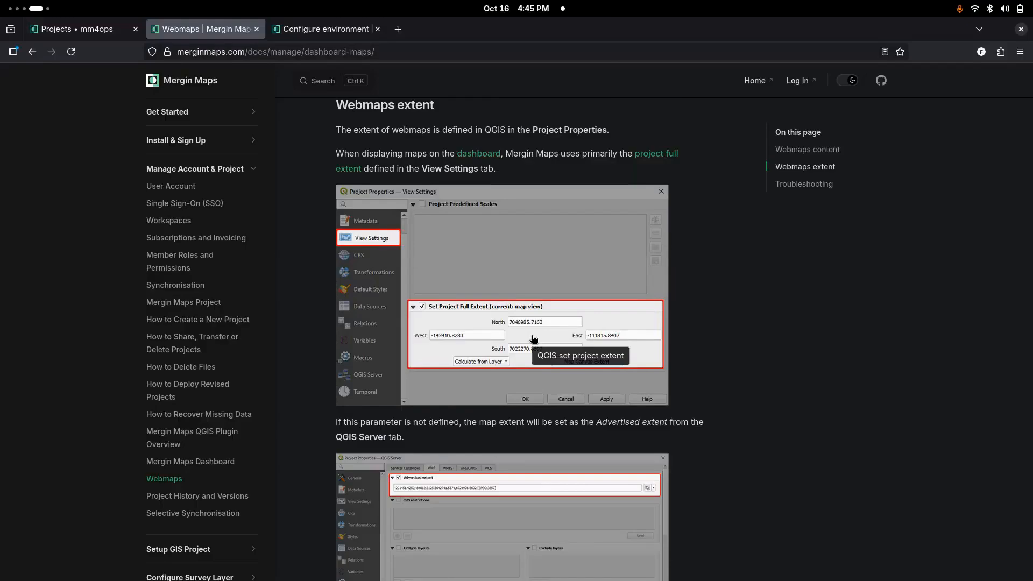
{"action": "scroll", "coordinate": [643, 367], "scroll_direction": "down", "scroll_amount": 8}
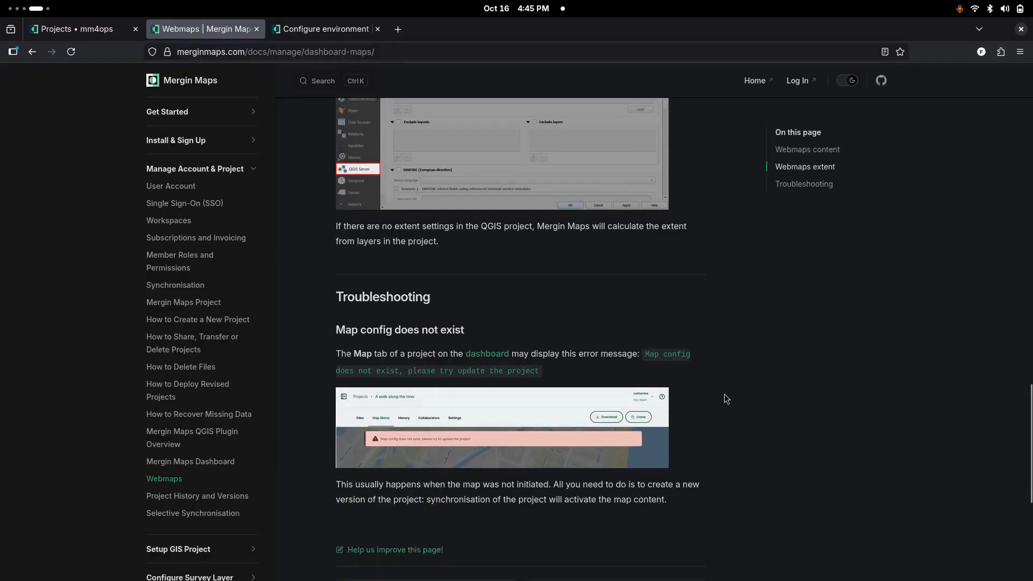
{"action": "scroll", "coordinate": [725, 398], "scroll_direction": "up", "scroll_amount": 1}
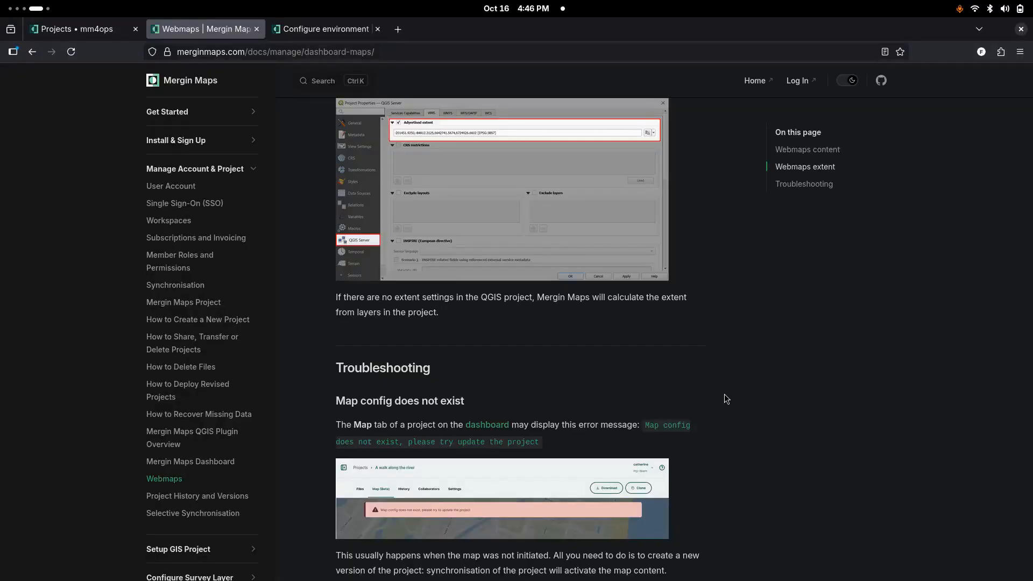
{"action": "scroll", "coordinate": [724, 398], "scroll_direction": "up", "scroll_amount": 6}
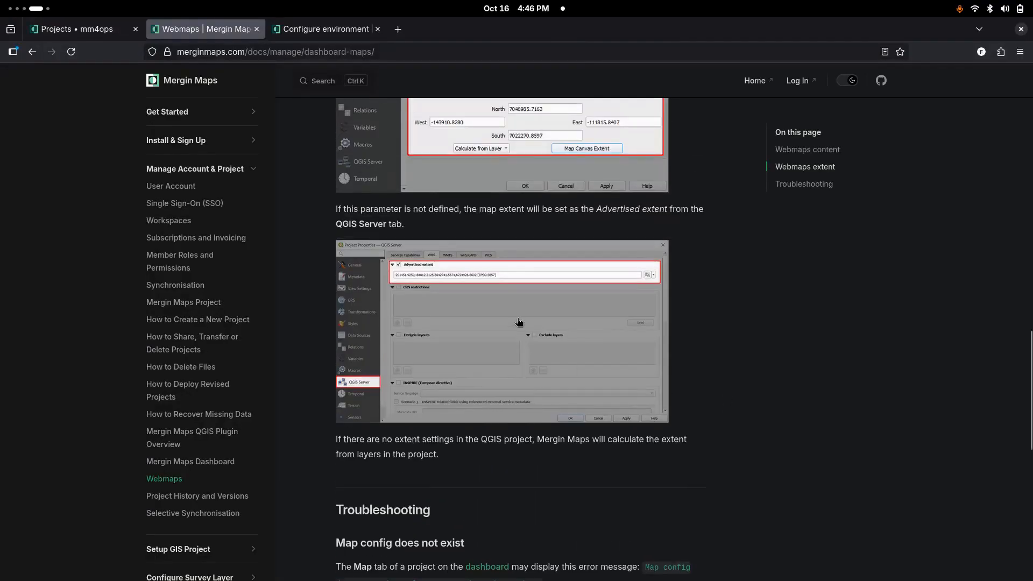
{"action": "scroll", "coordinate": [548, 386], "scroll_direction": "up", "scroll_amount": 1}
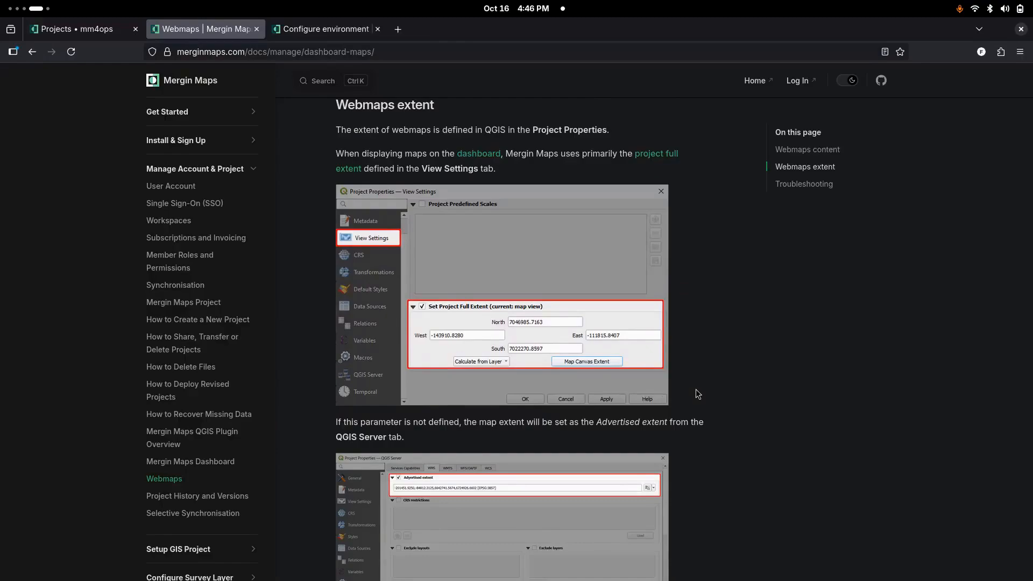
{"action": "scroll", "coordinate": [697, 389], "scroll_direction": "down", "scroll_amount": 8}
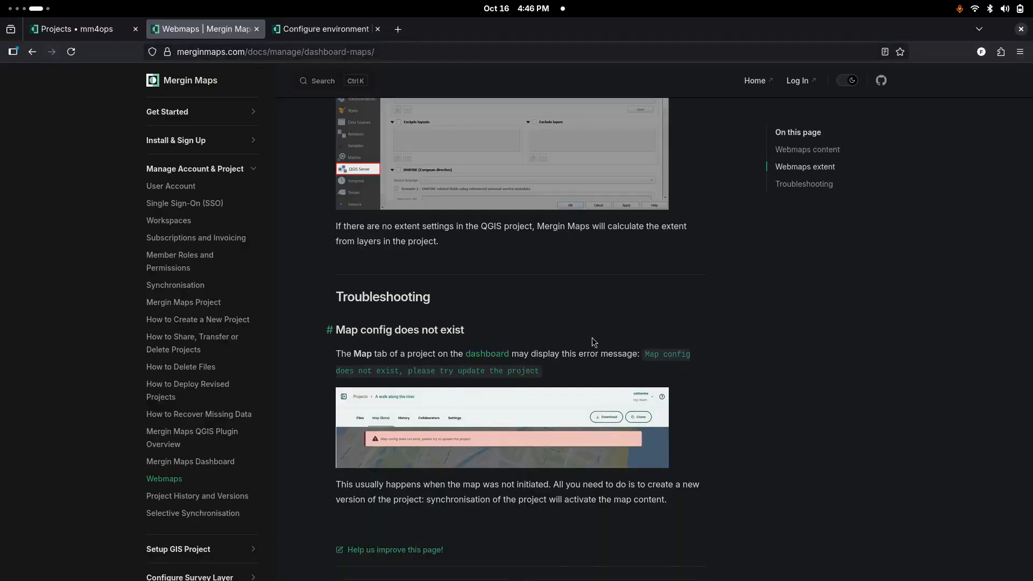
Step: Consult the WebMaps section of the environment configuration documentation for the MAPS_ENABLED variable and its default
{"action": "left_click", "coordinate": [328, 29]}
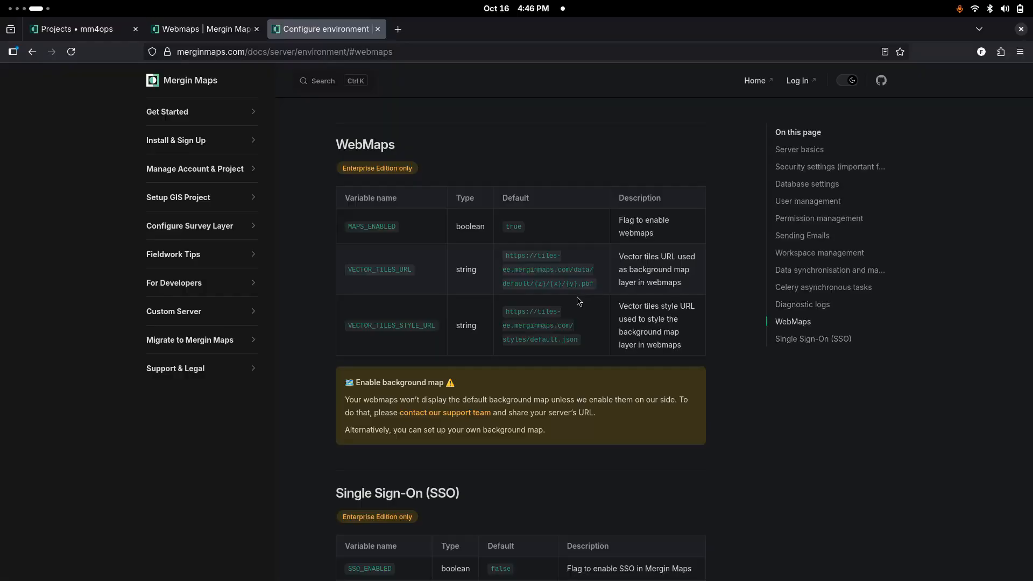
{"action": "double_click", "coordinate": [511, 225]}
{"action": "left_click", "coordinate": [590, 236]}
{"action": "double_click", "coordinate": [514, 225]}
{"action": "left_click", "coordinate": [578, 227]}
Step: Open the building_demo project in the Mergin Maps dashboard to see which project views it offers
{"action": "left_click", "coordinate": [92, 30]}
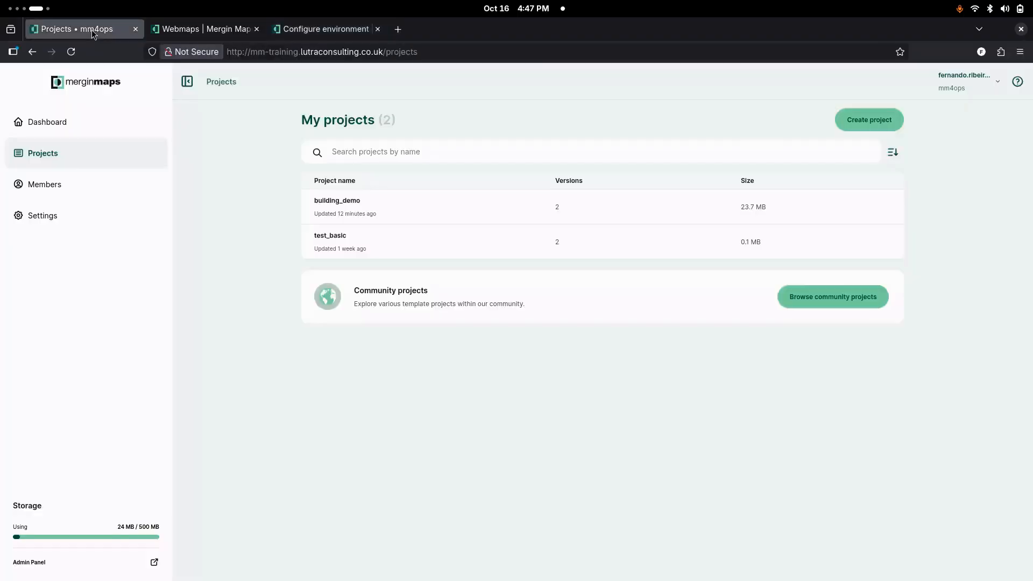
{"action": "left_click", "coordinate": [350, 203]}
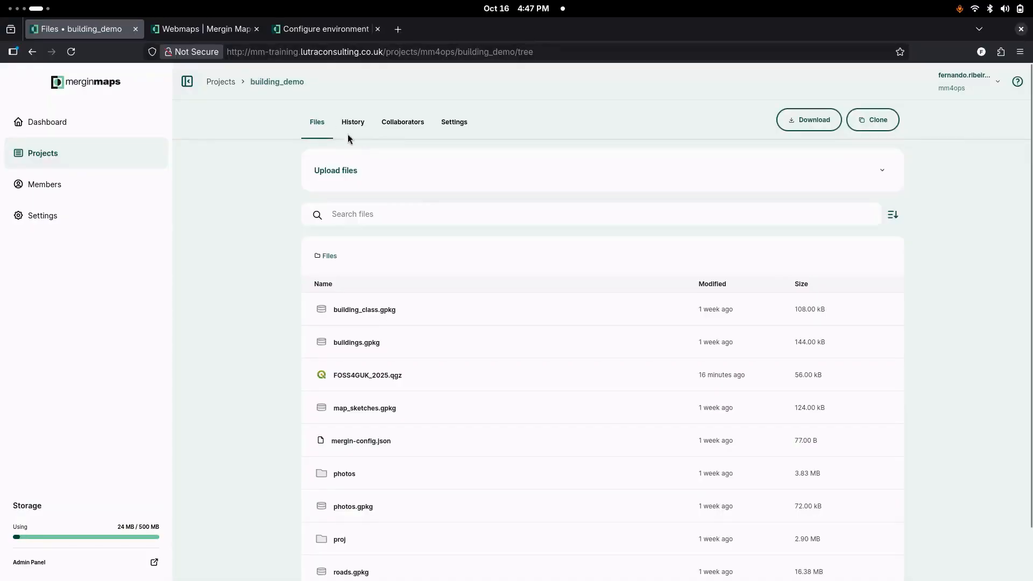
Step: Examine the VECTOR_TILES_STYLE_URL variable and its default in the WebMaps environment documentation
{"action": "left_click", "coordinate": [320, 35]}
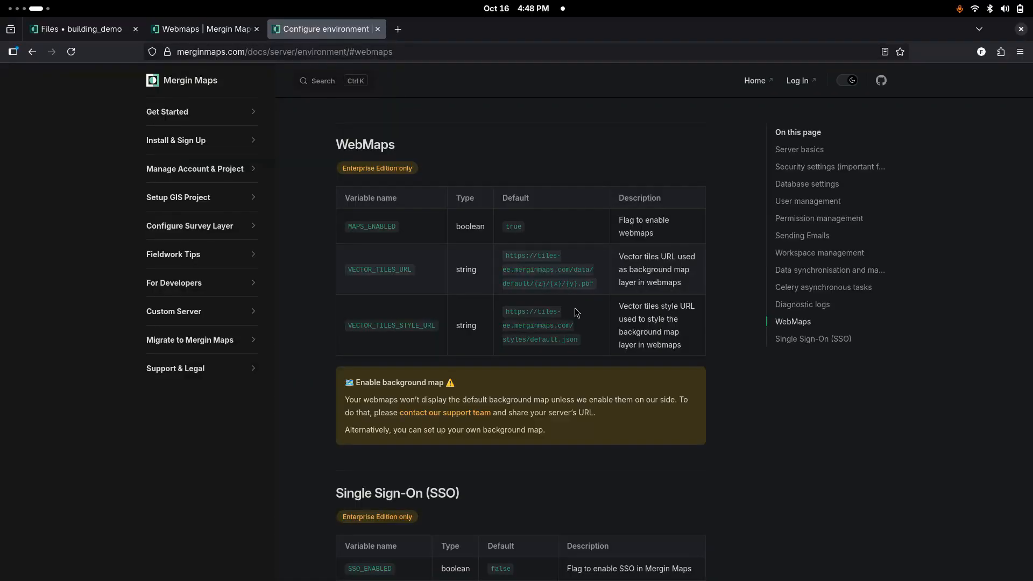
{"action": "double_click", "coordinate": [414, 325]}
{"action": "left_click", "coordinate": [436, 346]}
{"action": "double_click", "coordinate": [550, 322]}
{"action": "left_click", "coordinate": [606, 347]}
Step: Switch to the server's terminal session and open the .prod.env file in nano
{"action": "key", "text": "super"}
{"action": "left_click", "coordinate": [697, 299]}
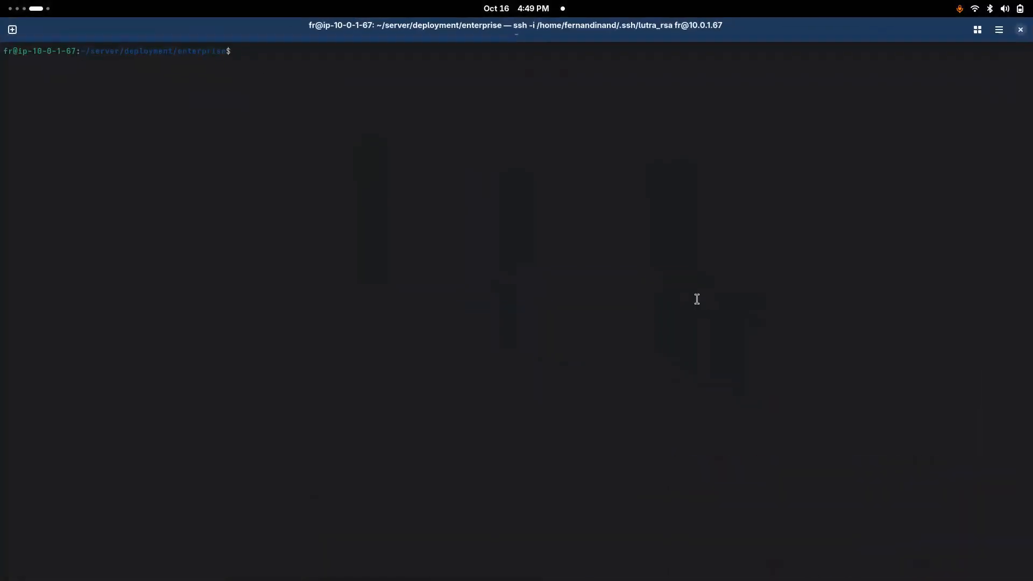
{"action": "type", "text": "nano .en"}
{"action": "key", "text": "Tab"}
{"action": "key", "text": "BackSpace"}
{"action": "key", "text": "BackSpace"}
{"action": "type", "text": "p"}
{"action": "key", "text": "Tab"}
{"action": "key", "text": "Return"}
Step: In the MAPS section of .prod.env, set MAPS_ENABLED to True
{"action": "key", "text": "Page_Down"}
{"action": "key", "text": "Page_Down"}
{"action": "key", "text": "Page_Down"}
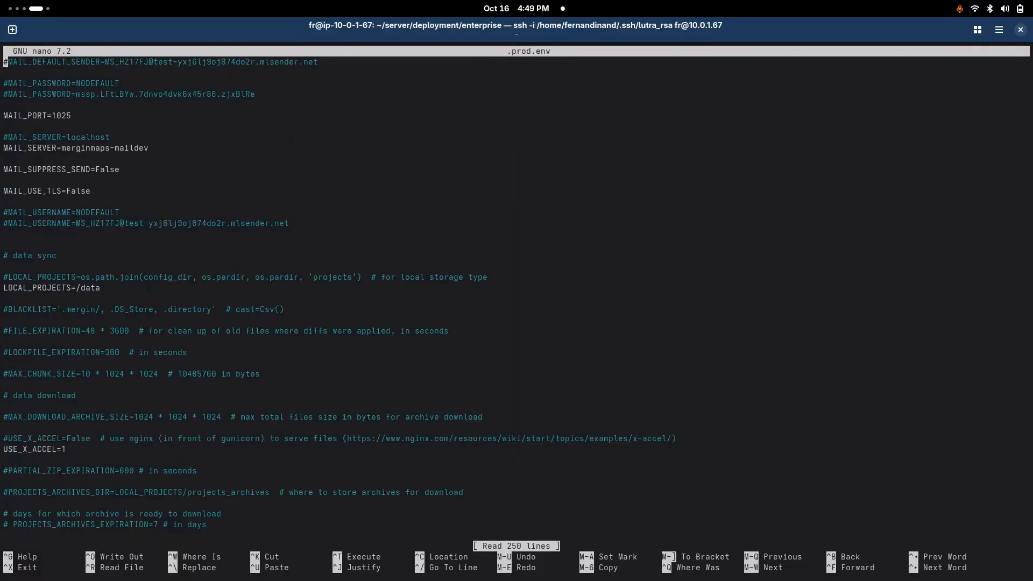
{"action": "key", "text": "Page_Down"}
{"action": "key", "text": "Down"}
{"action": "key", "text": "Down"}
{"action": "key", "text": "Down"}
{"action": "key", "text": "Down"}
{"action": "key", "text": "Down"}
{"action": "key", "text": "Down"}
{"action": "key", "text": "Down"}
{"action": "key", "text": "Down"}
{"action": "key", "text": "Down"}
{"action": "key", "text": "Down"}
{"action": "key", "text": "Down"}
{"action": "key", "text": "Down"}
{"action": "key", "text": "Down"}
{"action": "key", "text": "Down"}
{"action": "key", "text": "Down"}
{"action": "key", "text": "Down"}
{"action": "key", "text": "Down"}
{"action": "key", "text": "Down"}
{"action": "key", "text": "Down"}
{"action": "key", "text": "Down"}
{"action": "key", "text": "Down"}
{"action": "key", "text": "Down"}
{"action": "key", "text": "Down"}
{"action": "key", "text": "Down"}
{"action": "key", "text": "Down"}
{"action": "key", "text": "Down"}
{"action": "key", "text": "Down"}
{"action": "key", "text": "Down"}
{"action": "key", "text": "Down"}
{"action": "key", "text": "Down"}
{"action": "key", "text": "Down"}
{"action": "key", "text": "Up"}
{"action": "key", "text": "Up"}
{"action": "key", "text": "Up"}
{"action": "key", "text": "Up"}
{"action": "key", "text": "Up"}
{"action": "key", "text": "Up"}
{"action": "key", "text": "Up"}
{"action": "key", "text": "Up"}
{"action": "key", "text": "Up"}
{"action": "key", "text": "Up"}
{"action": "key", "text": "Up"}
{"action": "key", "text": "Up"}
{"action": "key", "text": "Up"}
{"action": "key", "text": "Up"}
{"action": "key", "text": "Up"}
{"action": "key", "text": "Up"}
{"action": "key", "text": "Up"}
{"action": "key", "text": "Up"}
{"action": "key", "text": "Up"}
{"action": "key", "text": "Up"}
{"action": "key", "text": "Up"}
{"action": "key", "text": "End"}
{"action": "key", "text": "Down"}
{"action": "key", "text": "Down"}
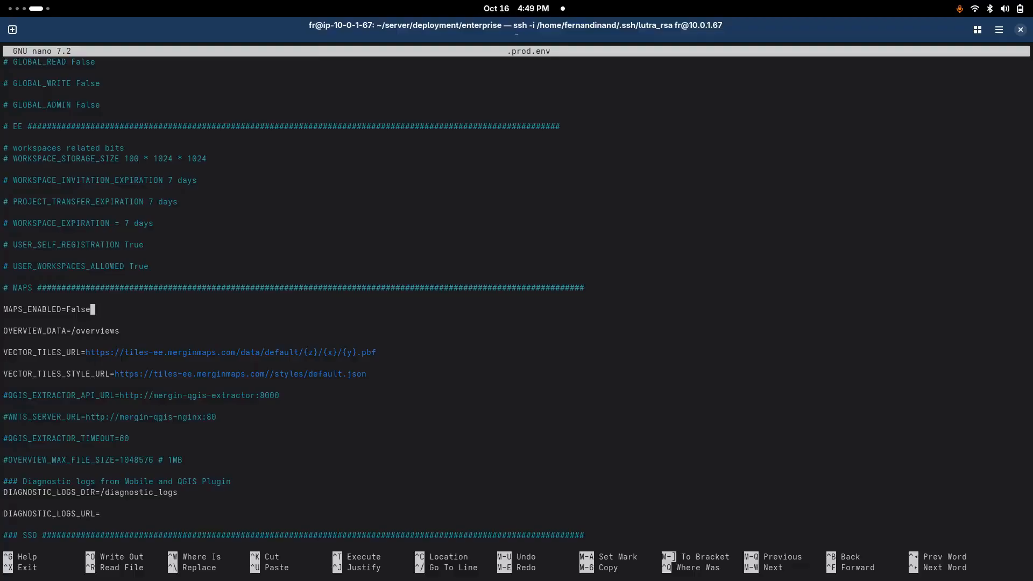
{"action": "key", "text": "BackSpace"}
{"action": "key", "text": "BackSpace"}
{"action": "key", "text": "BackSpace"}
{"action": "key", "text": "BackSpace"}
{"action": "key", "text": "BackSpace"}
{"action": "type", "text": "True"}
Step: Review the remaining MAPS settings in .prod.env, including OVERVIEW_DATA, the vector tile URLs, and the QGIS extractor and WMTS server entries
{"action": "key", "text": "Down"}
{"action": "key", "text": "Down"}
{"action": "key", "text": "Home"}
{"action": "key", "text": "End"}
{"action": "key", "text": "Left"}
{"action": "key", "text": "Left"}
{"action": "key", "text": "Left"}
{"action": "key", "text": "Left"}
{"action": "key", "text": "Left"}
{"action": "key", "text": "Left"}
{"action": "key", "text": "Left"}
{"action": "key", "text": "Left"}
{"action": "key", "text": "Left"}
{"action": "key", "text": "Left"}
{"action": "key", "text": "Right"}
{"action": "key", "text": "Right"}
{"action": "key", "text": "Right"}
{"action": "key", "text": "Right"}
{"action": "key", "text": "Left"}
{"action": "key", "text": "Left"}
{"action": "key", "text": "Left"}
{"action": "key", "text": "Left"}
{"action": "key", "text": "Down"}
{"action": "key", "text": "Down"}
{"action": "key", "text": "Down"}
{"action": "key", "text": "Down"}
{"action": "key", "text": "Up"}
{"action": "key", "text": "Up"}
{"action": "key", "text": "Down"}
{"action": "key", "text": "Down"}
{"action": "key", "text": "Down"}
{"action": "key", "text": "Down"}
{"action": "key", "text": "Up"}
{"action": "key", "text": "Up"}
{"action": "key", "text": "Up"}
{"action": "key", "text": "Right"}
{"action": "key", "text": "Right"}
{"action": "key", "text": "End"}
{"action": "key", "text": "Down"}
{"action": "key", "text": "Down"}
{"action": "key", "text": "Down"}
{"action": "key", "text": "Left"}
{"action": "key", "text": "Left"}
{"action": "key", "text": "Left"}
{"action": "key", "text": "Left"}
{"action": "key", "text": "Left"}
{"action": "key", "text": "Left"}
{"action": "key", "text": "Left"}
{"action": "key", "text": "Left"}
{"action": "key", "text": "Left"}
{"action": "key", "text": "Left"}
{"action": "key", "text": "Left"}
{"action": "key", "text": "Left"}
{"action": "key", "text": "Home"}
{"action": "key", "text": "End"}
{"action": "key", "text": "Down"}
{"action": "key", "text": "Down"}
{"action": "key", "text": "Down"}
{"action": "key", "text": "Down"}
{"action": "key", "text": "Left"}
{"action": "key", "text": "Left"}
{"action": "key", "text": "Left"}
{"action": "key", "text": "Left"}
{"action": "key", "text": "Left"}
{"action": "key", "text": "Left"}
{"action": "key", "text": "Left"}
{"action": "key", "text": "Left"}
{"action": "key", "text": "Left"}
{"action": "key", "text": "Left"}
{"action": "key", "text": "Left"}
{"action": "key", "text": "Left"}
{"action": "key", "text": "Left"}
{"action": "key", "text": "Left"}
{"action": "key", "text": "Left"}
{"action": "key", "text": "Left"}
{"action": "key", "text": "Left"}
{"action": "key", "text": "Left"}
{"action": "key", "text": "Left"}
{"action": "key", "text": "Left"}
{"action": "key", "text": "Left"}
{"action": "key", "text": "Left"}
{"action": "key", "text": "Down"}
{"action": "key", "text": "Down"}
{"action": "key", "text": "Up"}
{"action": "key", "text": "Up"}
{"action": "key", "text": "Up"}
{"action": "key", "text": "Up"}
{"action": "key", "text": "Up"}
{"action": "key", "text": "Up"}
{"action": "key", "text": "Up"}
{"action": "key", "text": "Up"}
{"action": "key", "text": "Up"}
{"action": "key", "text": "Up"}
{"action": "key", "text": "Up"}
{"action": "key", "text": "Up"}
{"action": "key", "text": "Up"}
{"action": "key", "text": "Up"}
{"action": "key", "text": "End"}
{"action": "key", "text": "Down"}
{"action": "key", "text": "Down"}
Step: Save the changes to .prod.env and exit nano
{"action": "key", "text": "ctrl+o"}
{"action": "key", "text": "Return"}
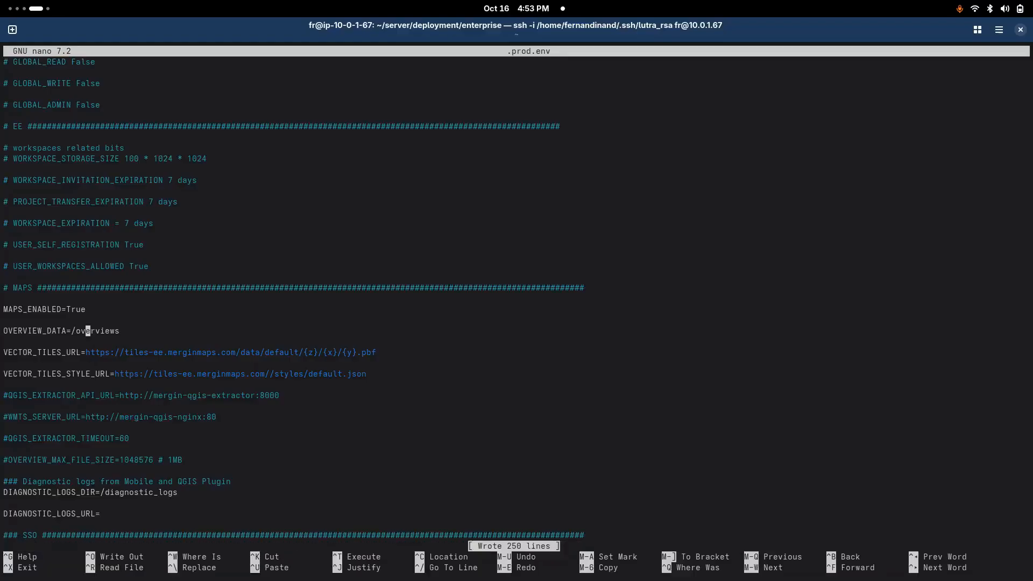
{"action": "key", "text": "ctrl+x"}
Step: Restart the server stack in detached mode with docker compose up -d
{"action": "type", "text": "docker compos"}
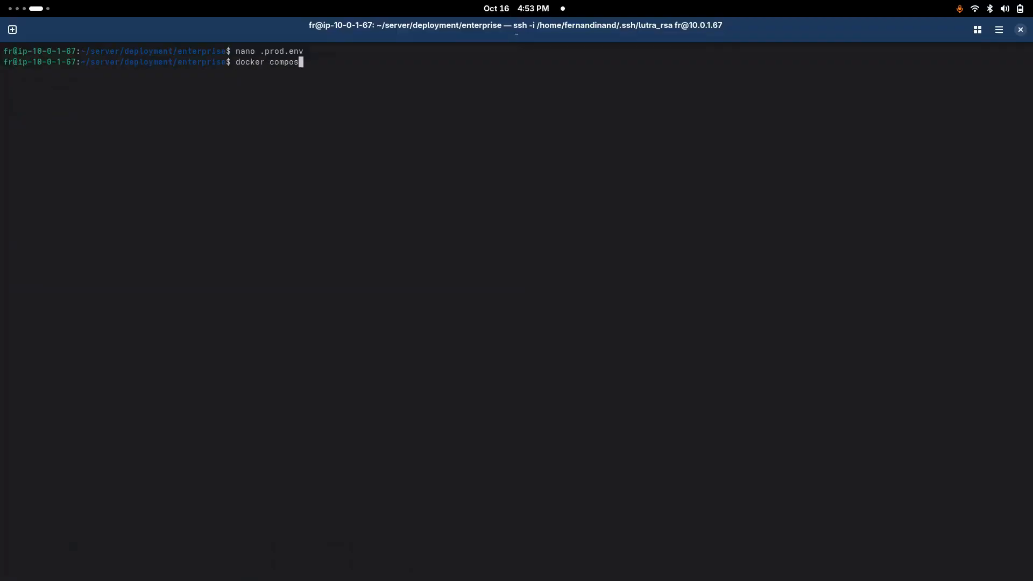
{"action": "type", "text": "e up -d"}
{"action": "key", "text": "Return"}
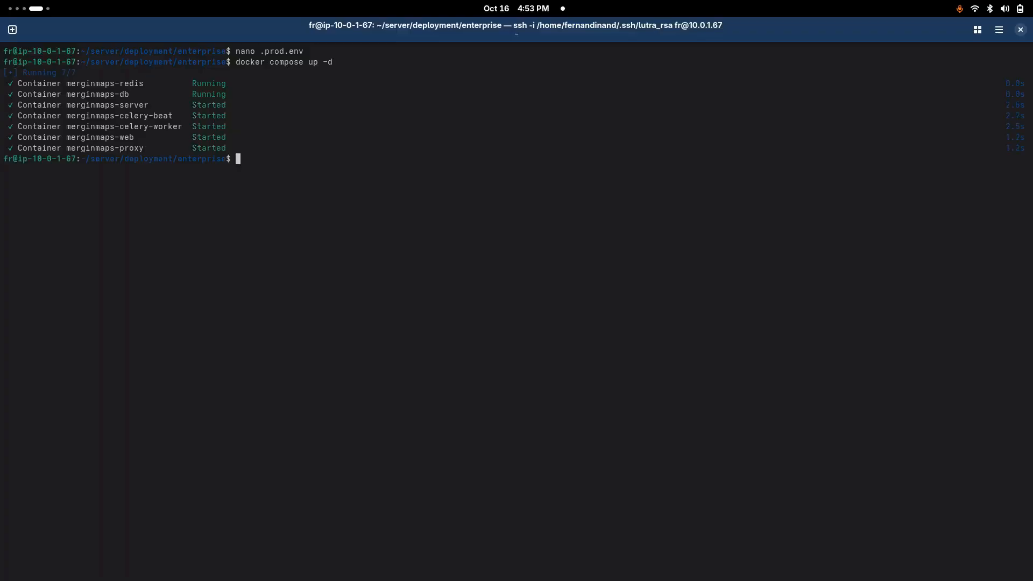
Step: Switch back to Firefox, reopen the building_demo project, reload the page, and open its Map (Beta) view
{"action": "key", "text": "super"}
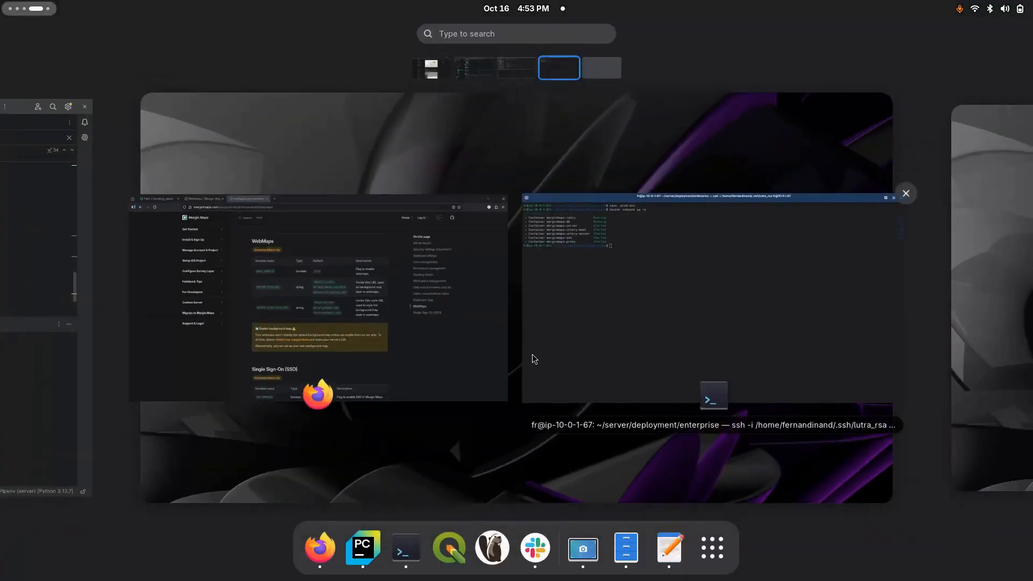
{"action": "left_click", "coordinate": [492, 344]}
{"action": "left_click", "coordinate": [98, 29]}
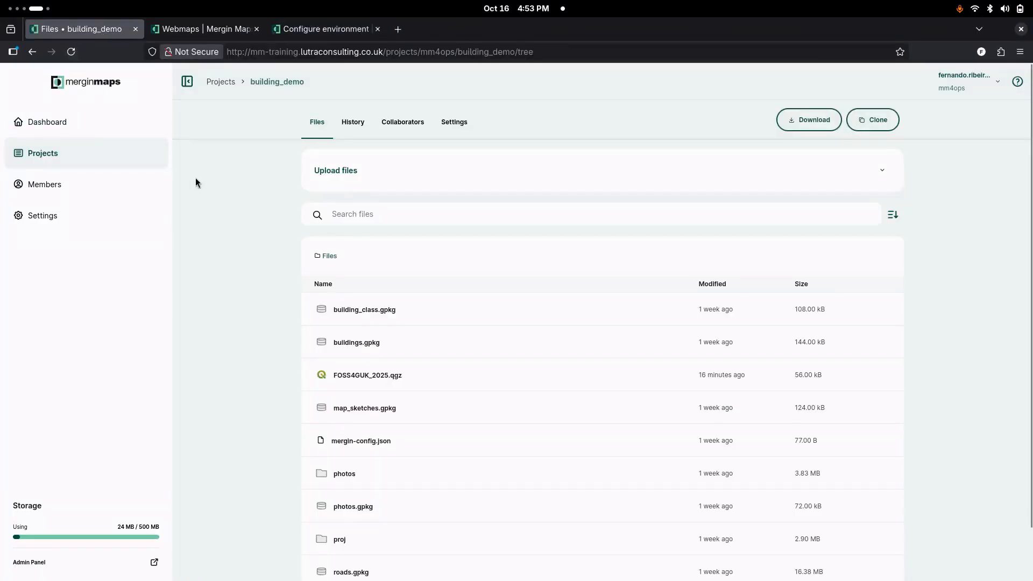
{"action": "left_click", "coordinate": [219, 82]}
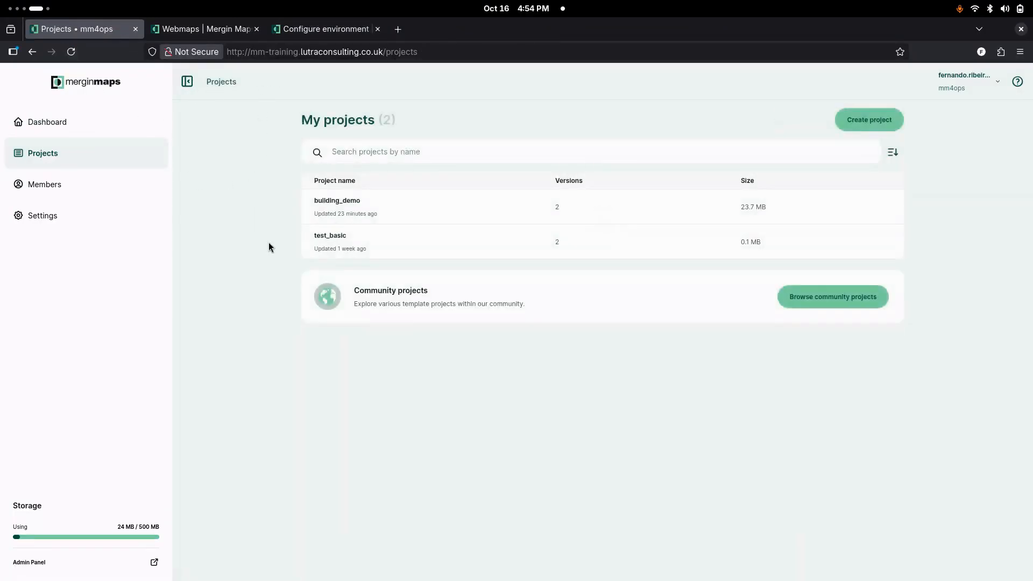
{"action": "left_click", "coordinate": [346, 209]}
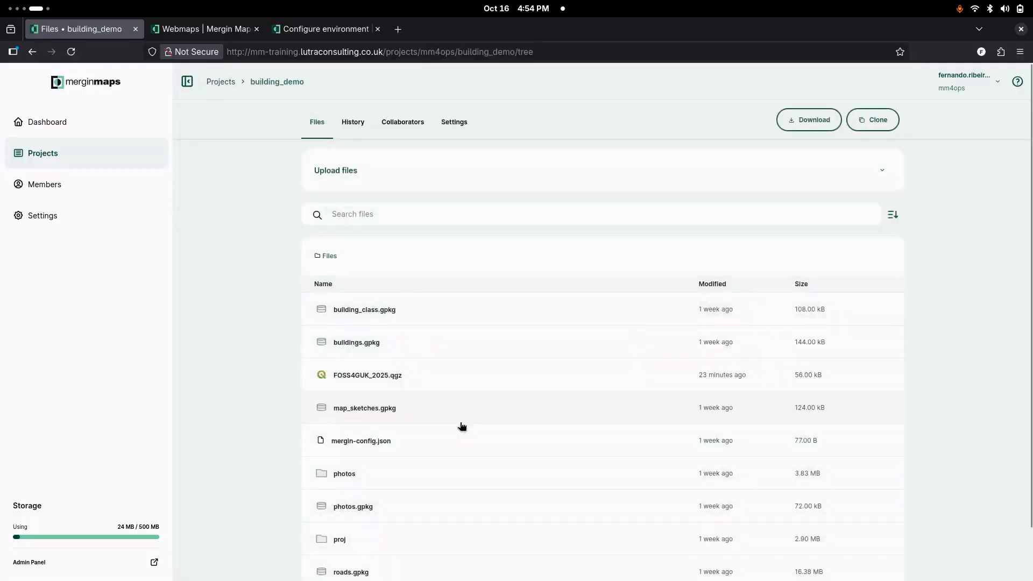
{"action": "left_click", "coordinate": [71, 51]}
{"action": "left_click", "coordinate": [361, 123]}
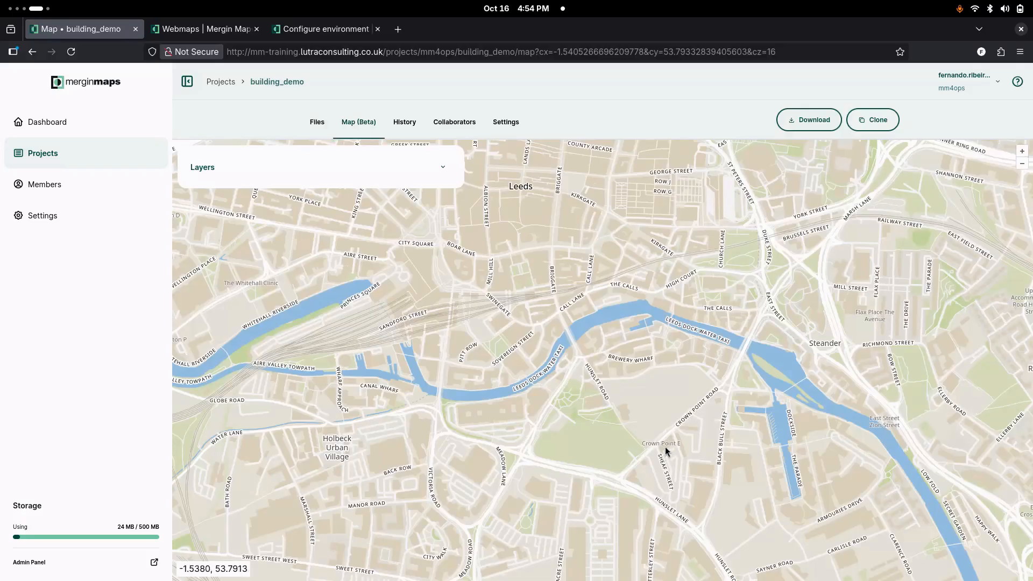
Step: Inspect the building_demo webmap's layer list and background map around Leeds at different zoom levels
{"action": "left_click", "coordinate": [443, 168]}
{"action": "left_click", "coordinate": [443, 168]}
{"action": "left_click_drag", "start_coordinate": [630, 418], "coordinate": [552, 352]}
{"action": "scroll", "coordinate": [552, 350], "scroll_direction": "down", "scroll_amount": 2}
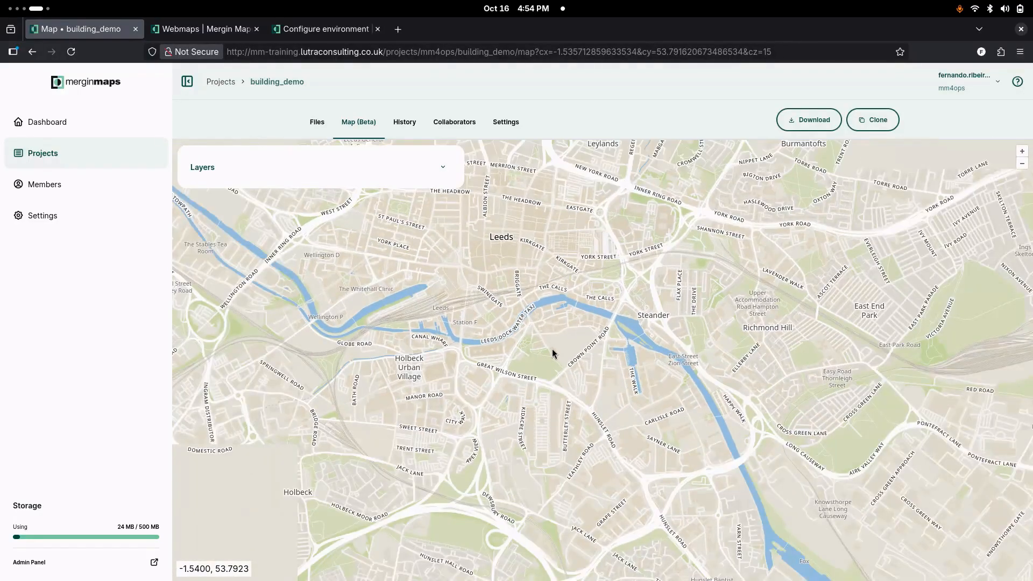
{"action": "scroll", "coordinate": [552, 352], "scroll_direction": "up", "scroll_amount": 2}
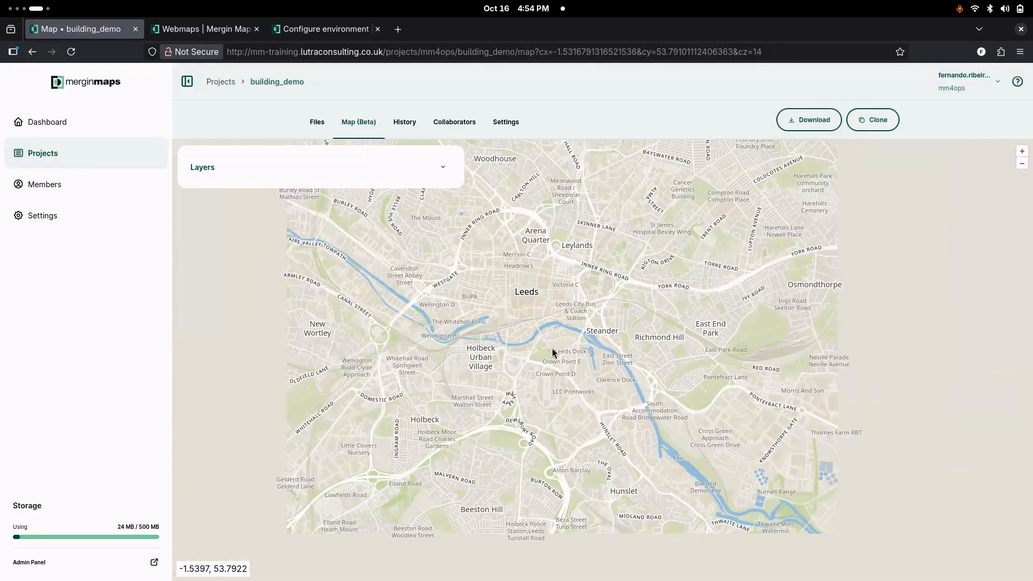
{"action": "scroll", "coordinate": [552, 350], "scroll_direction": "up", "scroll_amount": 2}
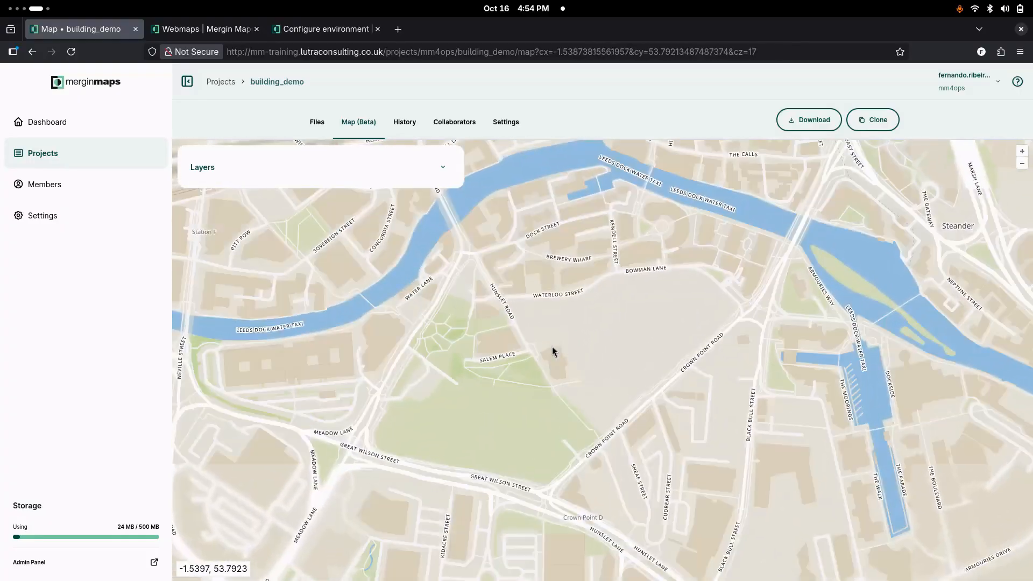
Step: Test the visibility toggles of the buildings and tracking_layer layers on the webmap, and reload the page
{"action": "left_click", "coordinate": [379, 164]}
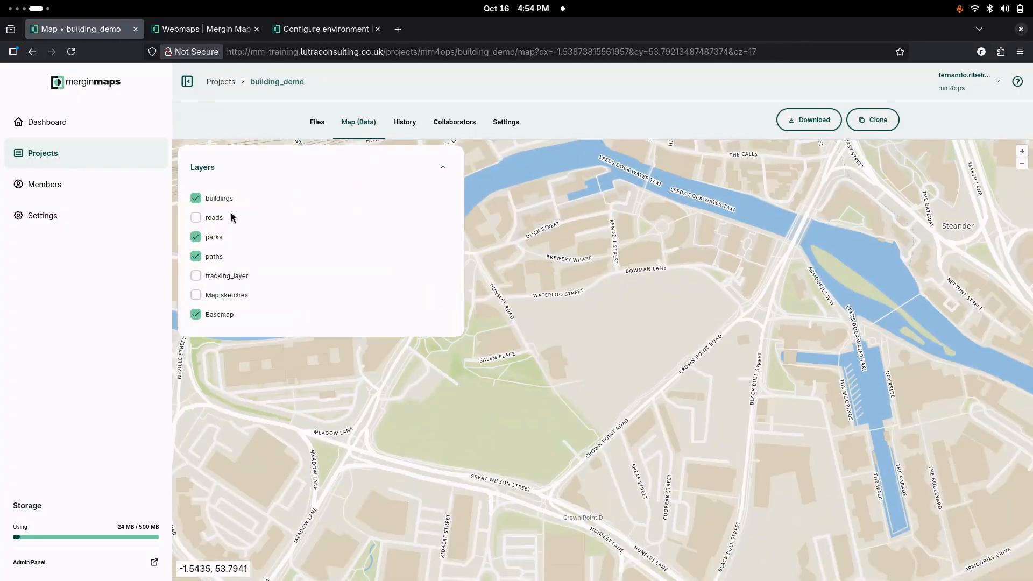
{"action": "left_click", "coordinate": [196, 199]}
{"action": "left_click", "coordinate": [195, 199]}
{"action": "left_click", "coordinate": [197, 278]}
{"action": "left_click", "coordinate": [197, 277]}
{"action": "left_click", "coordinate": [197, 278]}
{"action": "left_click", "coordinate": [197, 277]}
{"action": "left_click", "coordinate": [71, 52]}
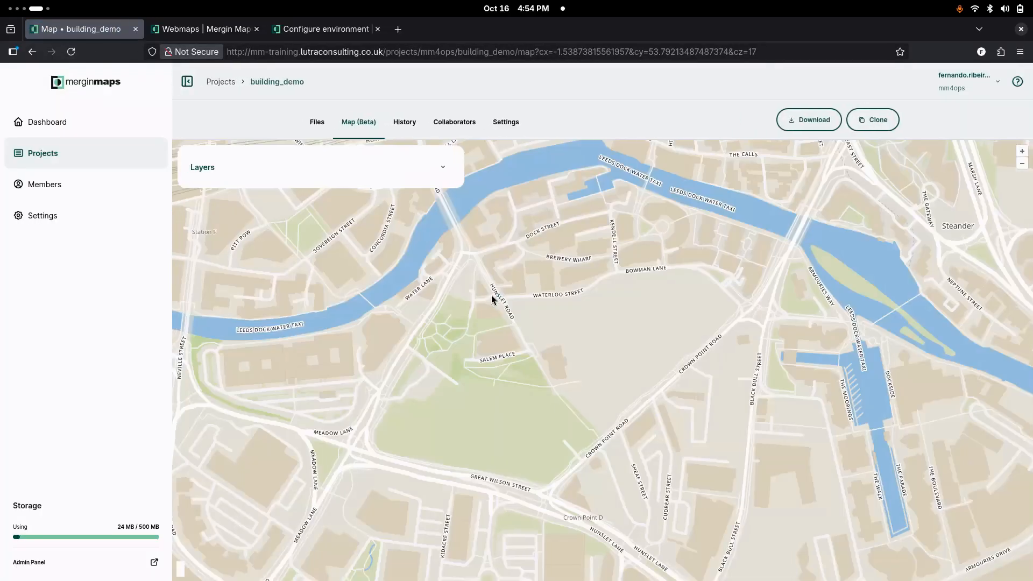
{"action": "left_click", "coordinate": [444, 169]}
{"action": "left_click", "coordinate": [444, 169]}
{"action": "left_click", "coordinate": [205, 33]}
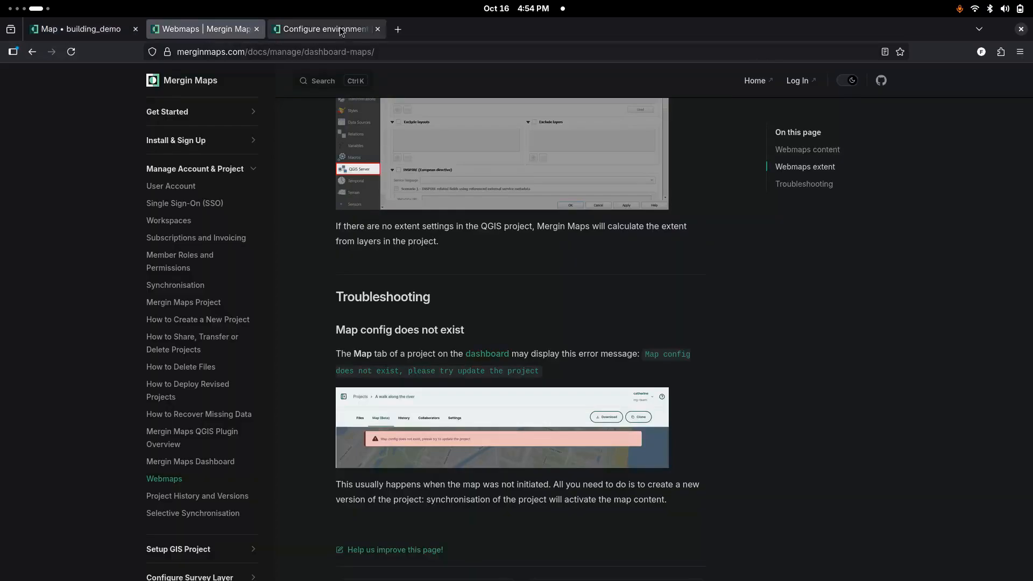
{"action": "left_click", "coordinate": [309, 30]}
{"action": "left_click", "coordinate": [102, 32]}
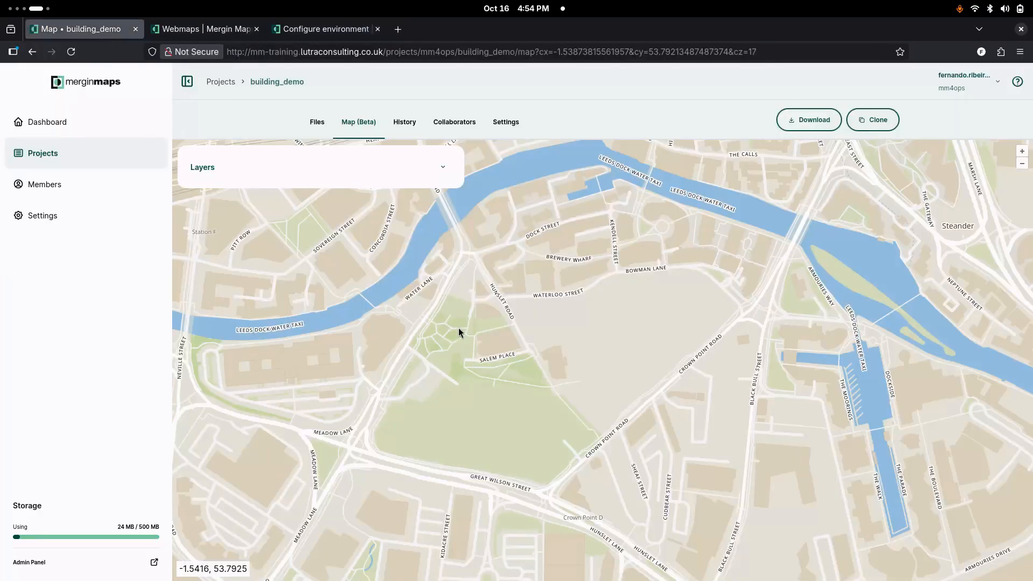
Step: Switch to the terminal, run sh ../common/set_permissions.sh map_data, and list the deployment folder's contents with ls -l
{"action": "key", "text": "super"}
{"action": "left_click", "coordinate": [629, 299]}
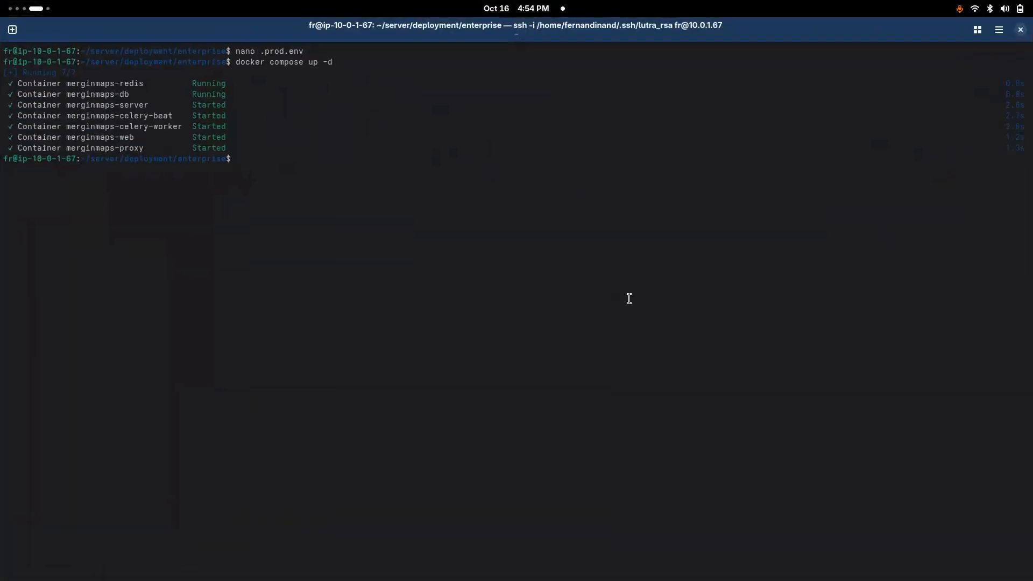
{"action": "type", "text": "sh ../comm"}
{"action": "key", "text": "Tab"}
{"action": "type", "text": "se"}
{"action": "key", "text": "Tab"}
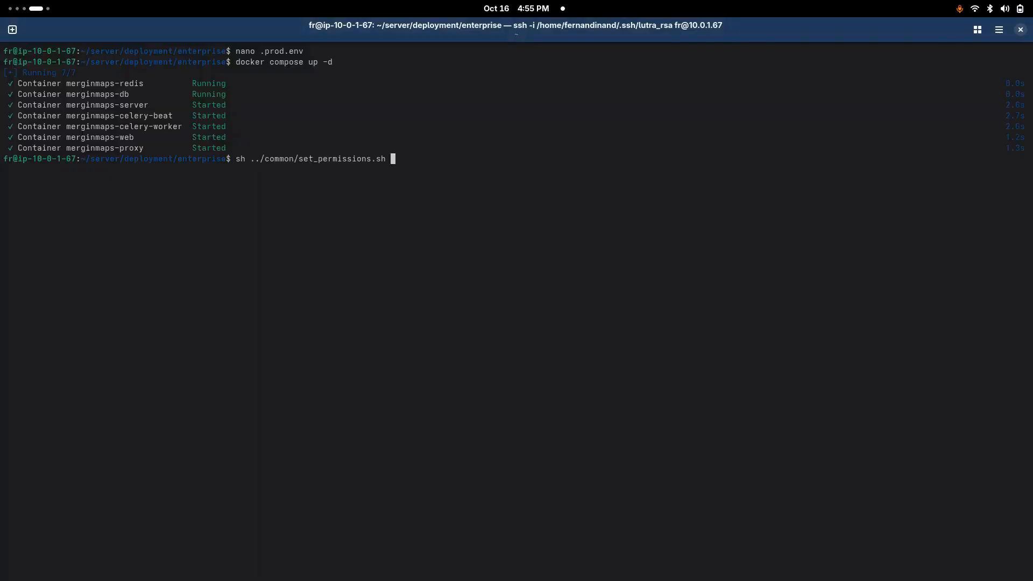
{"action": "type", "text": "map_data"}
{"action": "key", "text": "Return"}
{"action": "type", "text": "ls -l"}
{"action": "key", "text": "Return"}
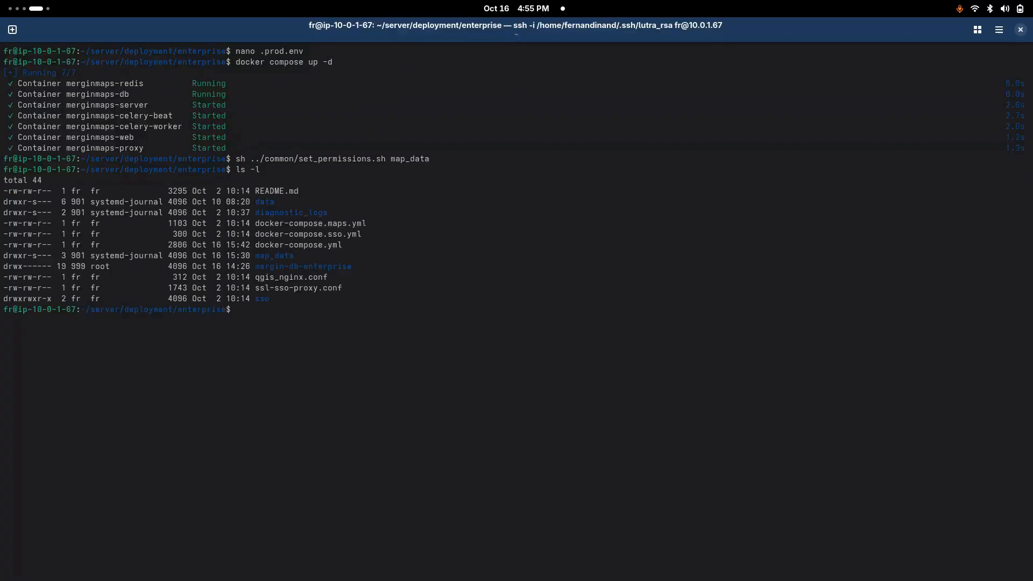
Step: Return to Firefox, reload the building_demo webmap, and check its map content and layer list
{"action": "key", "text": "super"}
{"action": "left_click", "coordinate": [438, 361]}
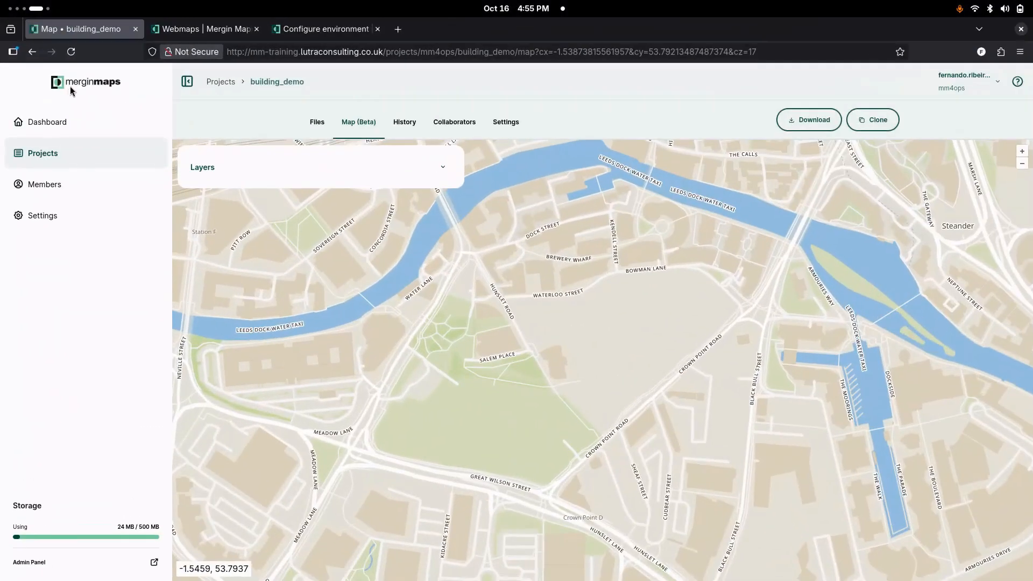
{"action": "left_click", "coordinate": [71, 51]}
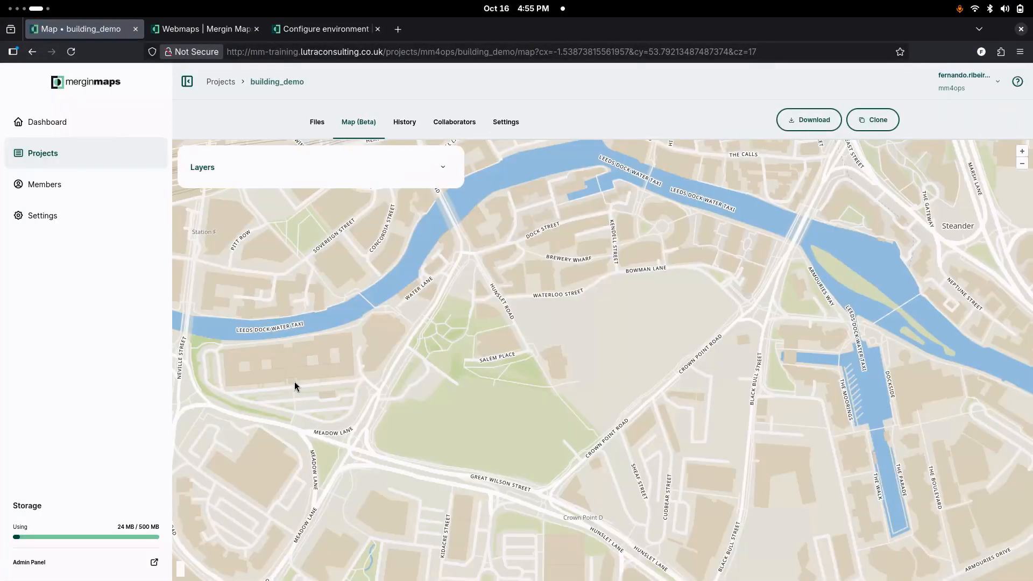
{"action": "left_click", "coordinate": [439, 167]}
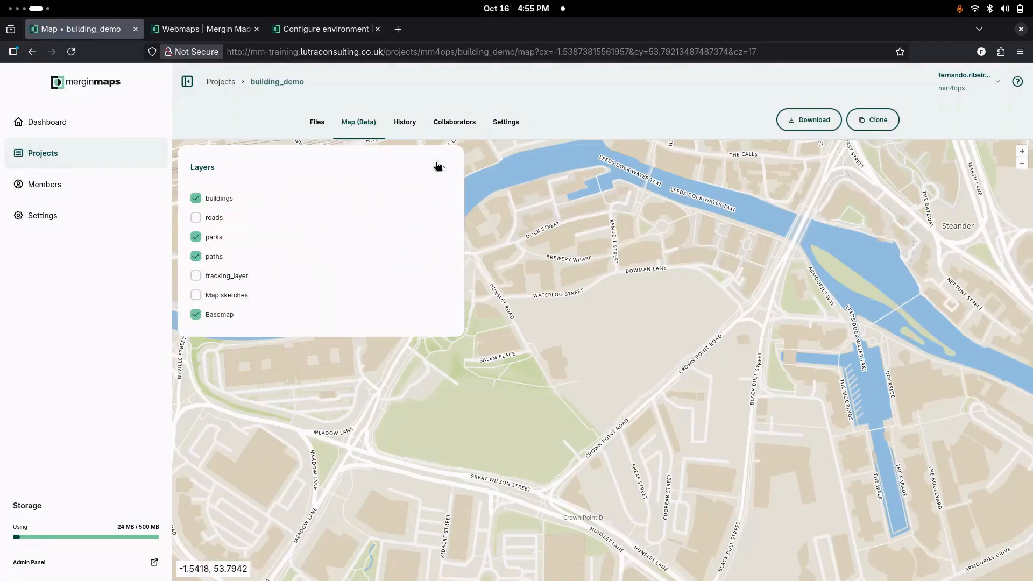
{"action": "left_click", "coordinate": [438, 166]}
Step: Switch to the terminal and follow the celery-worker logs with docker compose logs -tf celery-worker, stopping the output after review
{"action": "key", "text": "super"}
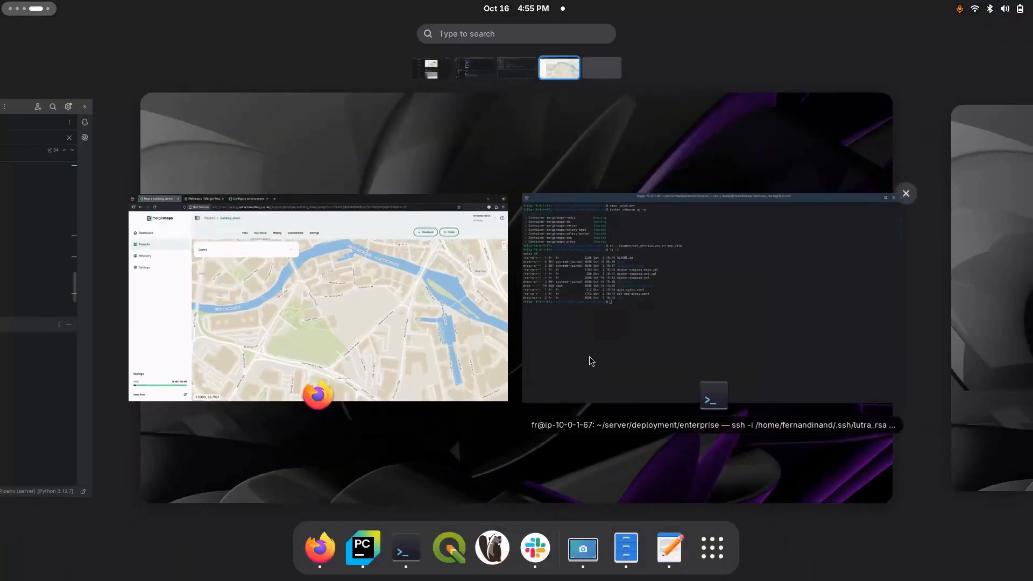
{"action": "left_click", "coordinate": [588, 360]}
{"action": "type", "text": "docker compose "}
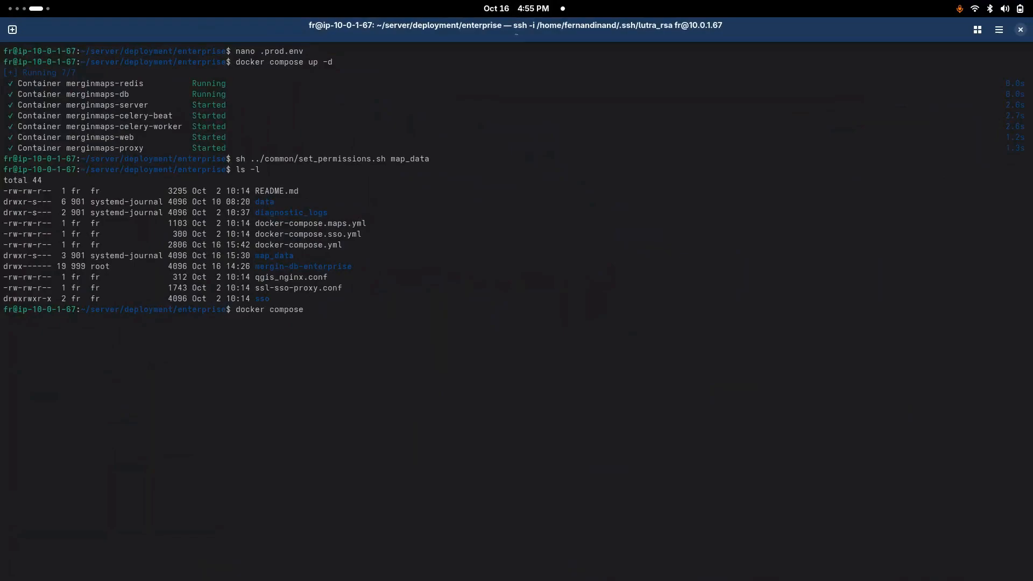
{"action": "type", "text": "logs -tf celery-worker"}
{"action": "key", "text": "Return"}
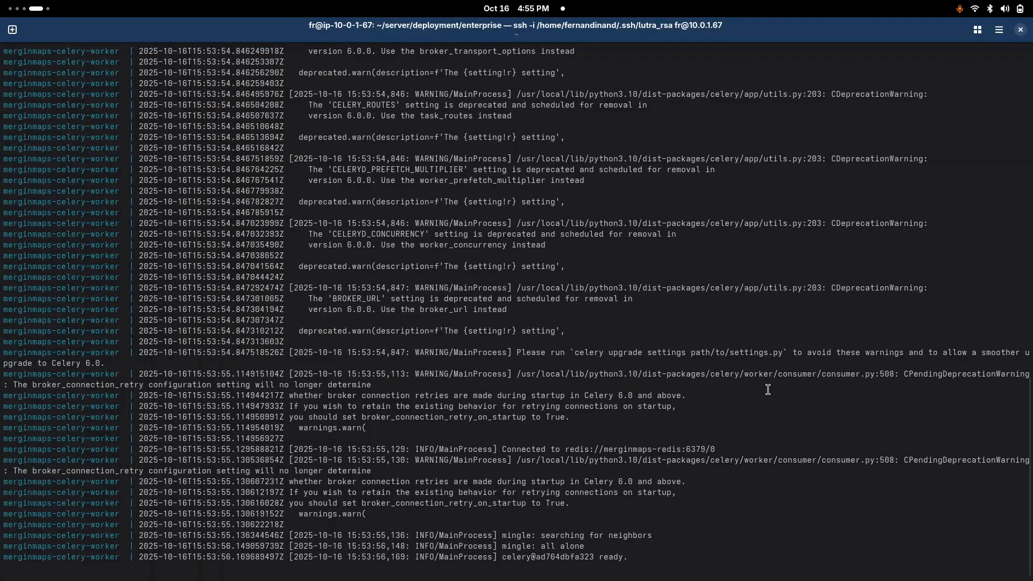
{"action": "key", "text": "super"}
{"action": "left_click", "coordinate": [585, 362]}
{"action": "key", "text": "ctrl+c"}
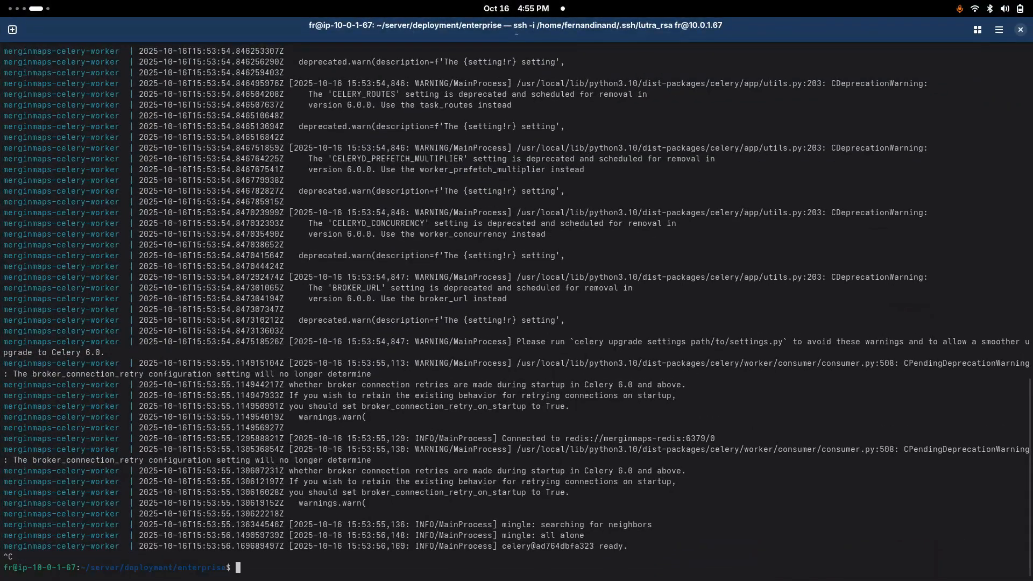
{"action": "type", "text": "docker "}
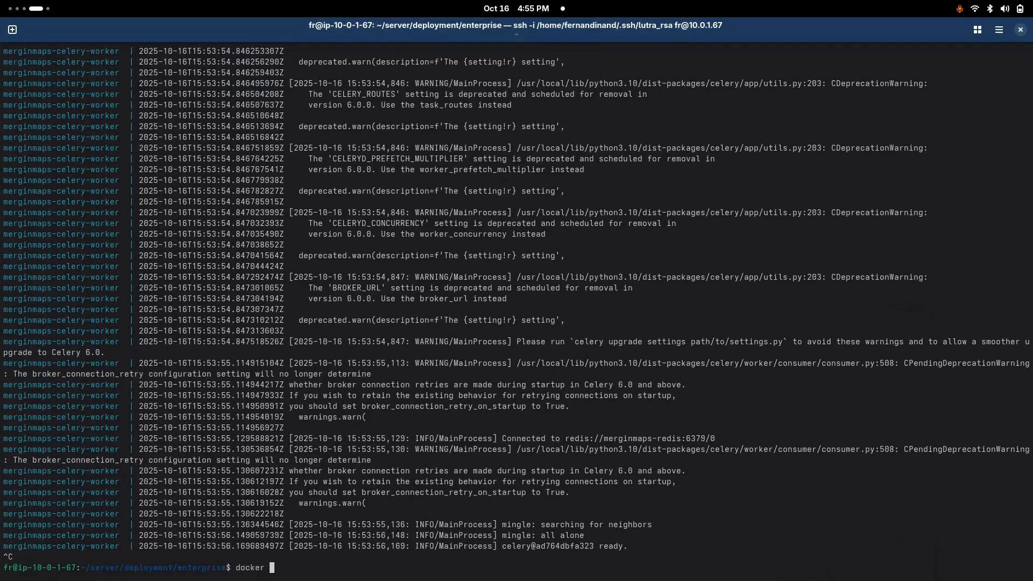
{"action": "type", "text": "compose"}
{"action": "key", "text": "ctrl+c"}
Step: Clear the terminal output
{"action": "type", "text": "claer"}
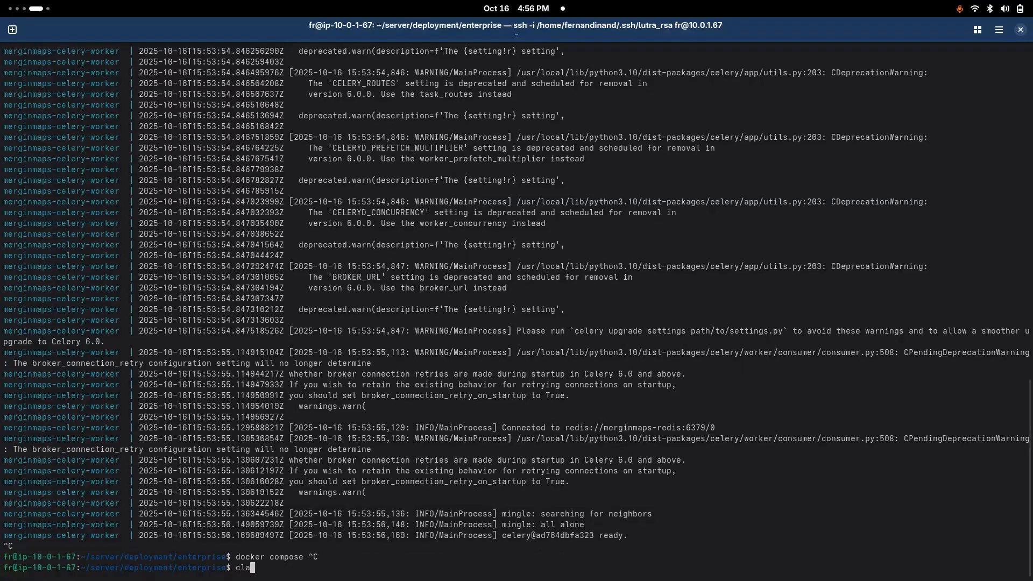
{"action": "key", "text": "BackSpace"}
{"action": "key", "text": "BackSpace"}
{"action": "key", "text": "BackSpace"}
{"action": "type", "text": "ear"}
{"action": "key", "text": "Return"}
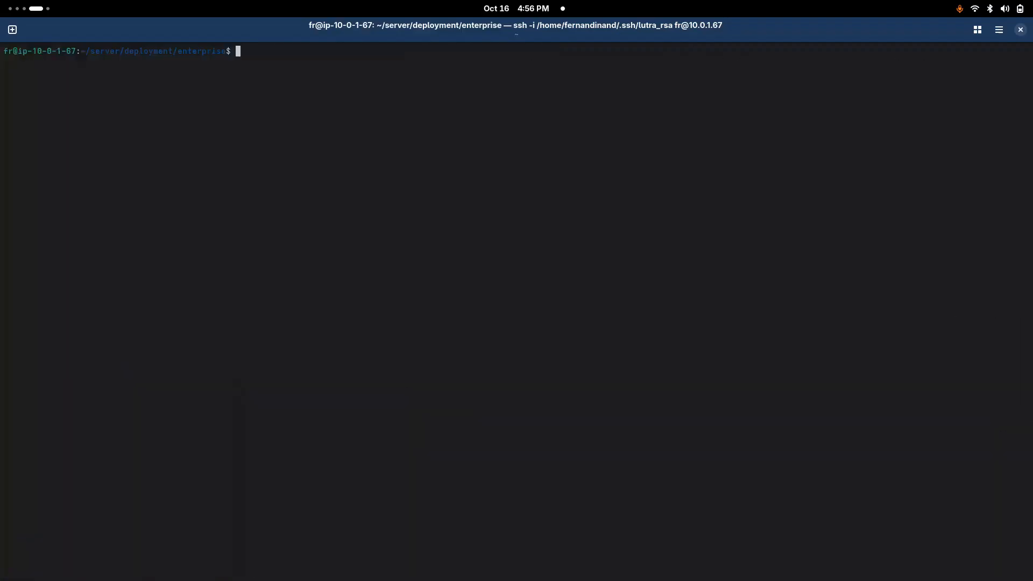
{"action": "key", "text": "Up"}
{"action": "key", "text": "Up"}
{"action": "key", "text": "Up"}
{"action": "key", "text": "Up"}
{"action": "key", "text": "ctrl+c"}
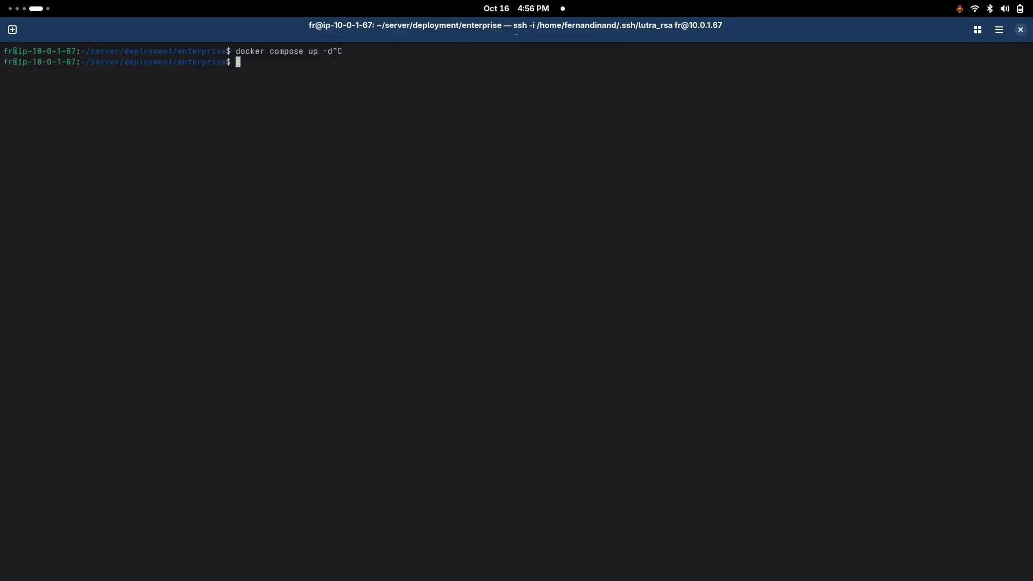
Step: Start the webmaps containers in detached mode with docker compose -f docker-compose.maps.yml up -d
{"action": "type", "text": "docker compose -f"}
{"action": "type", "text": "dock"}
{"action": "key", "text": "Tab"}
{"action": "type", "text": "m"}
{"action": "key", "text": "Tab"}
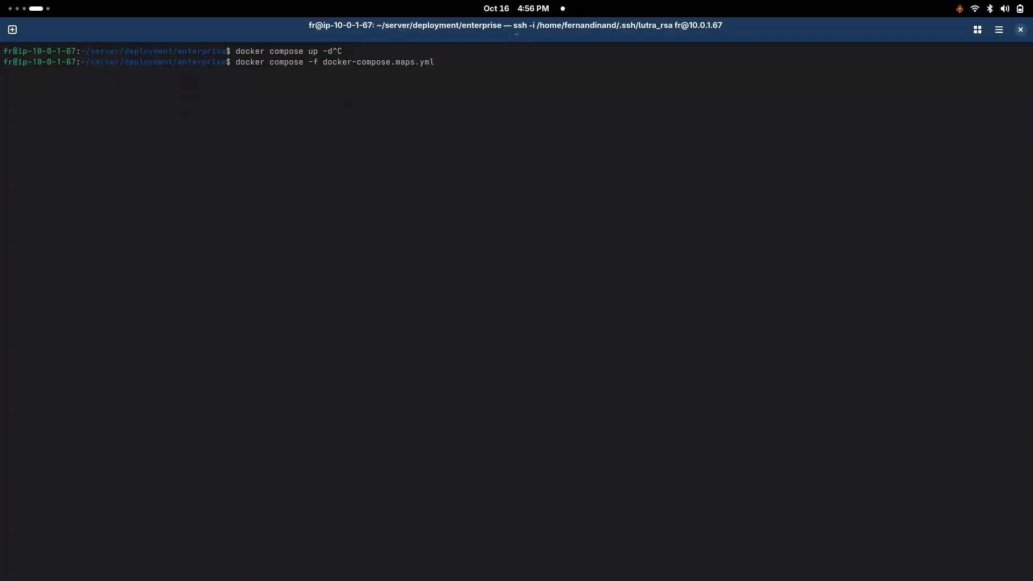
{"action": "type", "text": "up -d"}
{"action": "key", "text": "Return"}
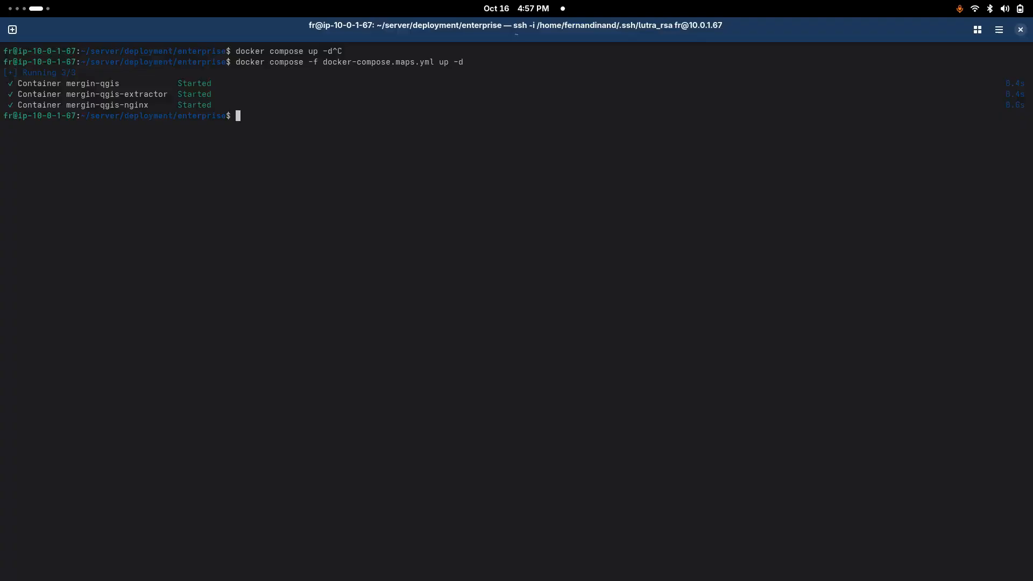
Step: Switch to Firefox, reopen building_demo from the projects list, and examine its Map (Beta) view around the surveyed features
{"action": "key", "text": "super"}
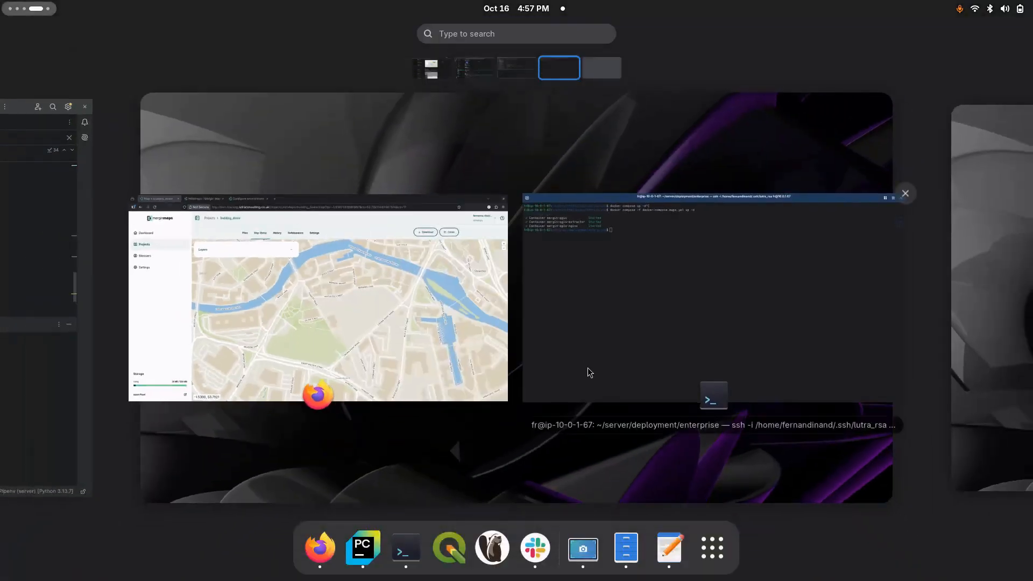
{"action": "left_click", "coordinate": [451, 337]}
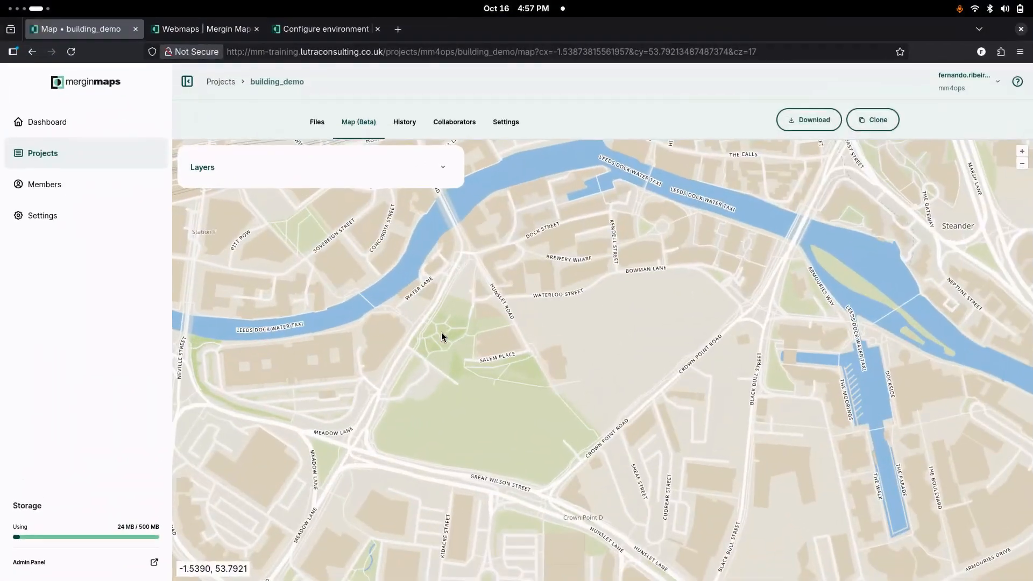
{"action": "left_click", "coordinate": [226, 81]}
{"action": "left_click", "coordinate": [338, 206]}
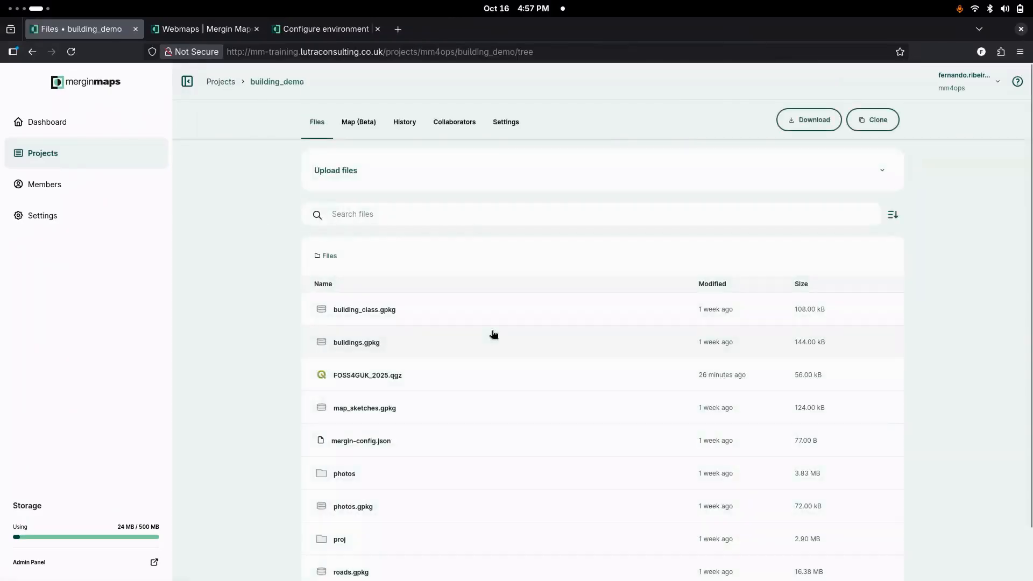
{"action": "left_click", "coordinate": [358, 123]}
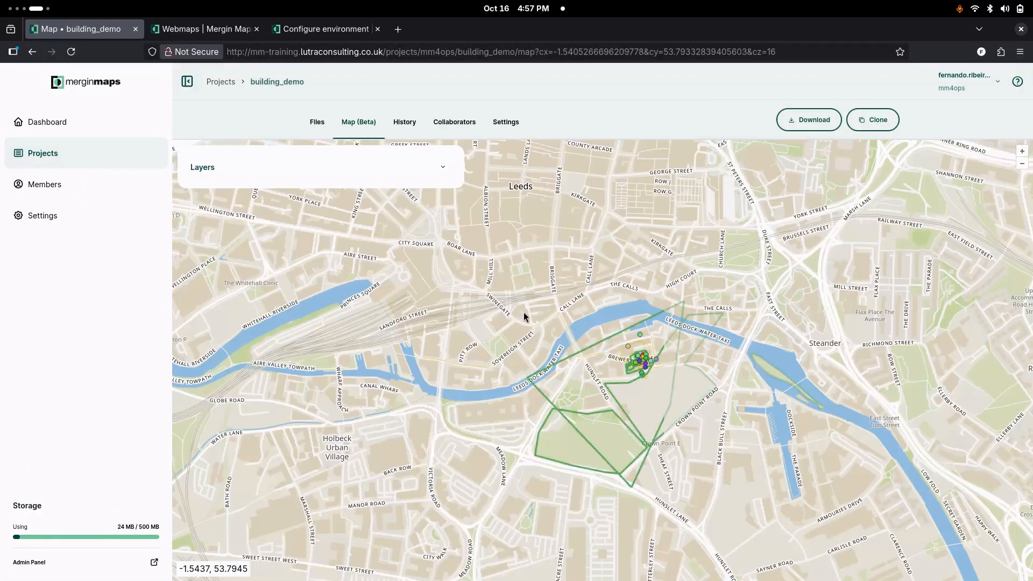
{"action": "left_click_drag", "start_coordinate": [719, 488], "coordinate": [628, 423]}
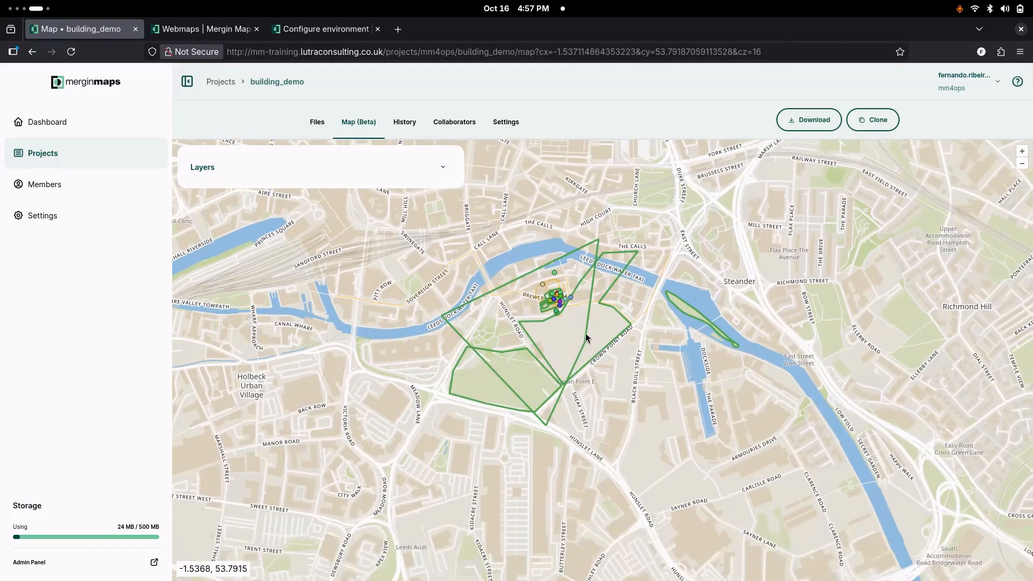
{"action": "scroll", "coordinate": [552, 297], "scroll_direction": "up", "scroll_amount": 2}
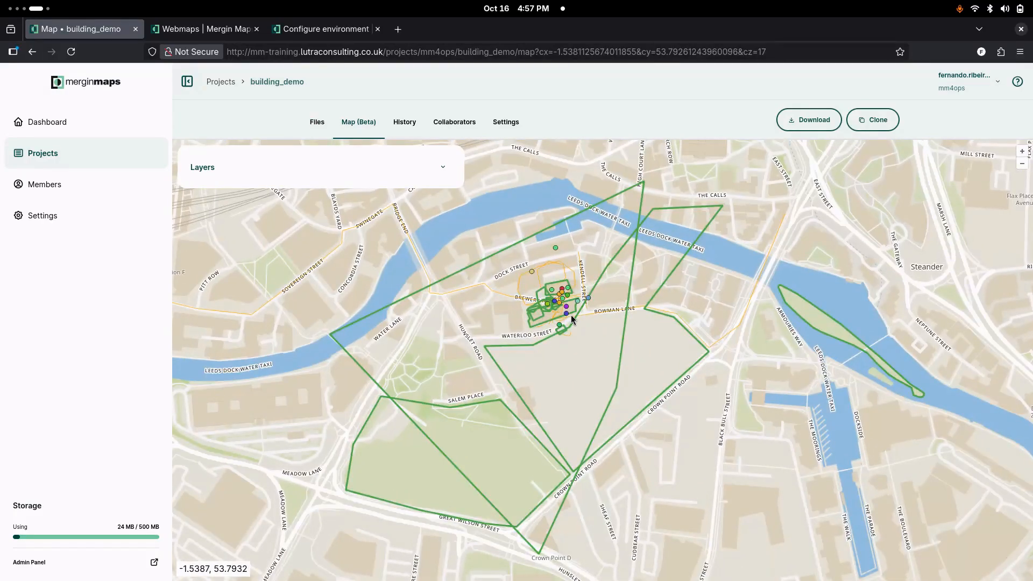
Step: Test the visibility toggles of the tracking_layer, Map sketches, roads, buildings, Basemap and parks layers on the webmap
{"action": "left_click", "coordinate": [443, 168]}
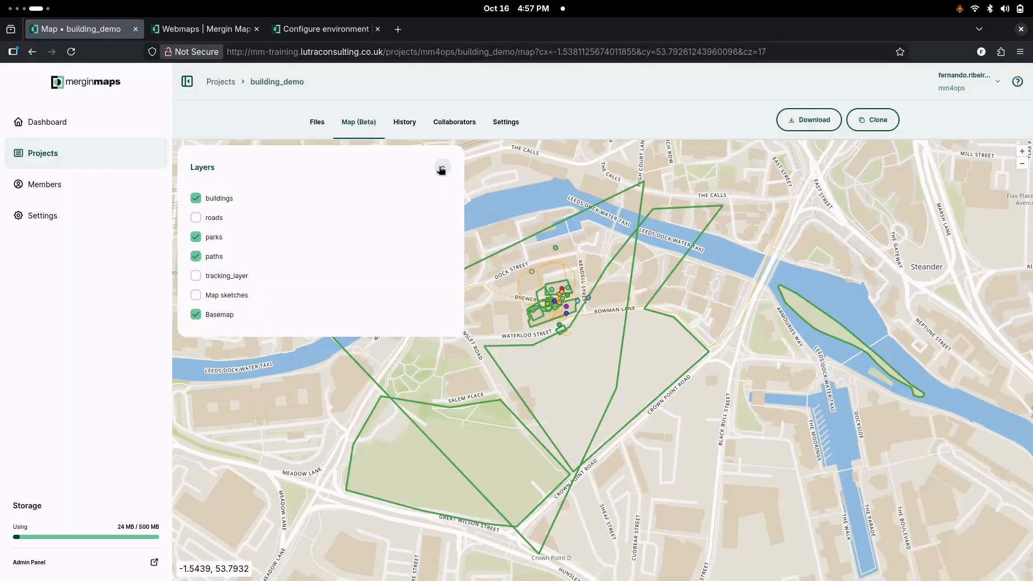
{"action": "left_click", "coordinate": [196, 277]}
{"action": "left_click", "coordinate": [195, 296]}
{"action": "left_click", "coordinate": [195, 296]}
{"action": "left_click", "coordinate": [196, 218]}
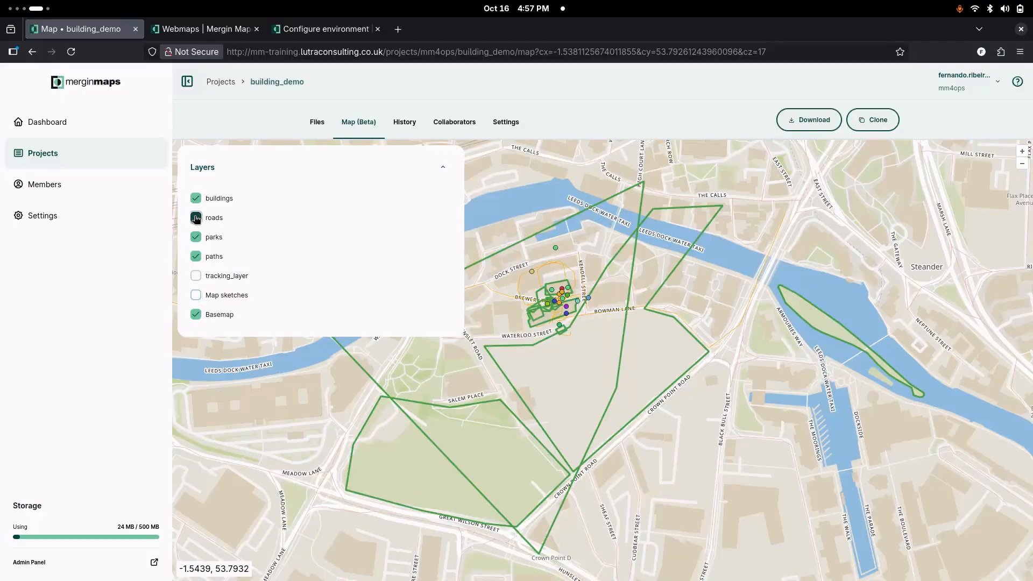
{"action": "left_click", "coordinate": [195, 218]}
{"action": "left_click", "coordinate": [197, 199]}
{"action": "left_click", "coordinate": [196, 199]}
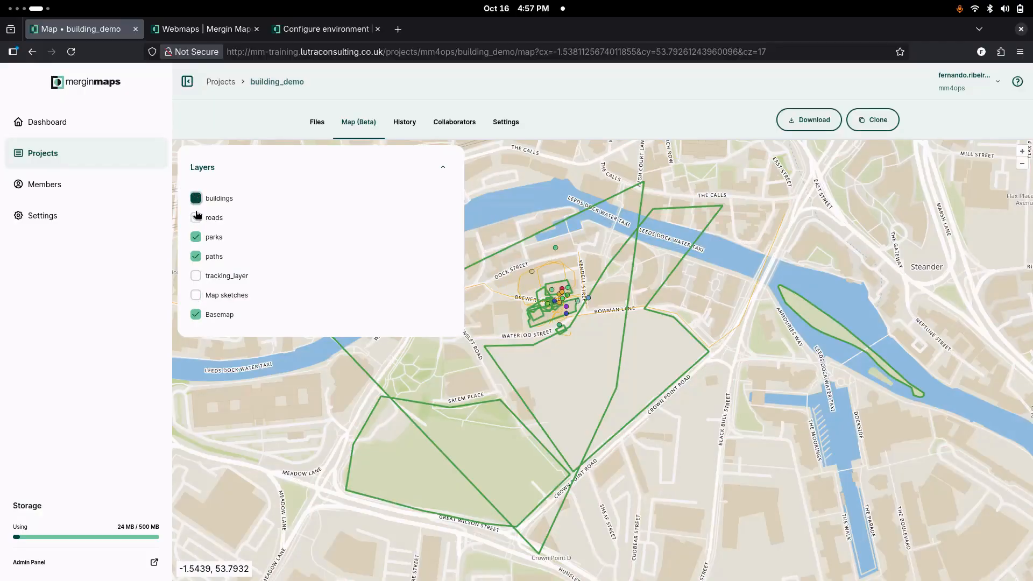
{"action": "left_click", "coordinate": [196, 315]}
{"action": "left_click", "coordinate": [196, 315]}
{"action": "left_click", "coordinate": [197, 237]}
{"action": "left_click", "coordinate": [197, 237]}
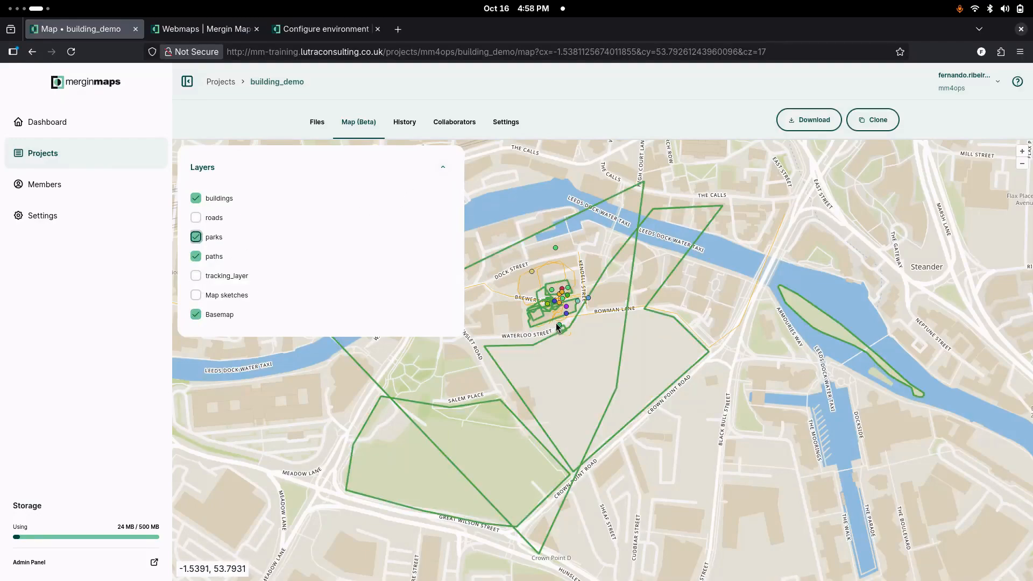
Step: Identify the features at the point beside Waterloo Street, review their parks and buildings attributes, and examine the surrounding points more closely
{"action": "left_click", "coordinate": [559, 325]}
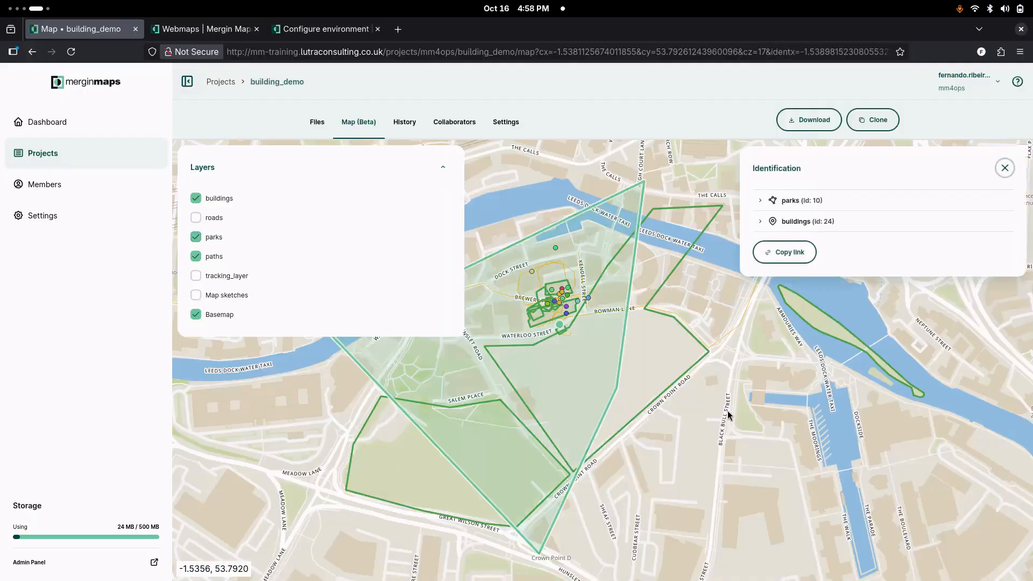
{"action": "left_click", "coordinate": [759, 201]}
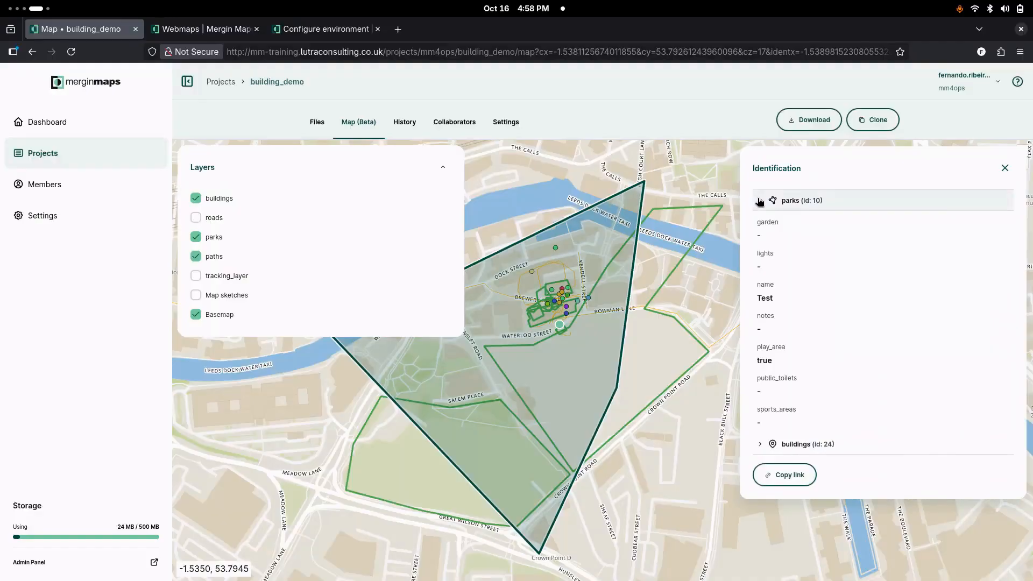
{"action": "left_click", "coordinate": [759, 201]}
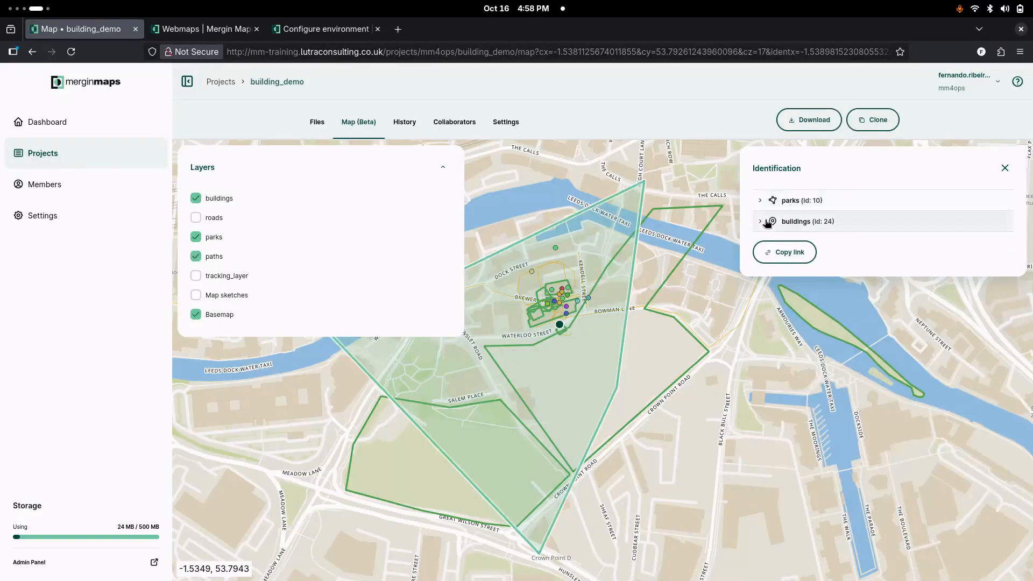
{"action": "left_click", "coordinate": [760, 222]}
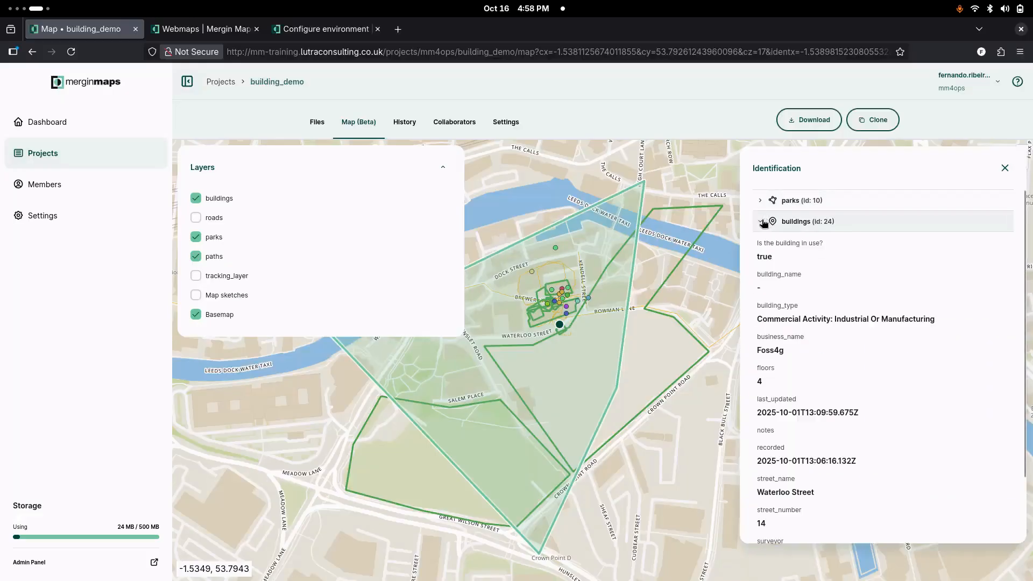
{"action": "left_click", "coordinate": [763, 221]}
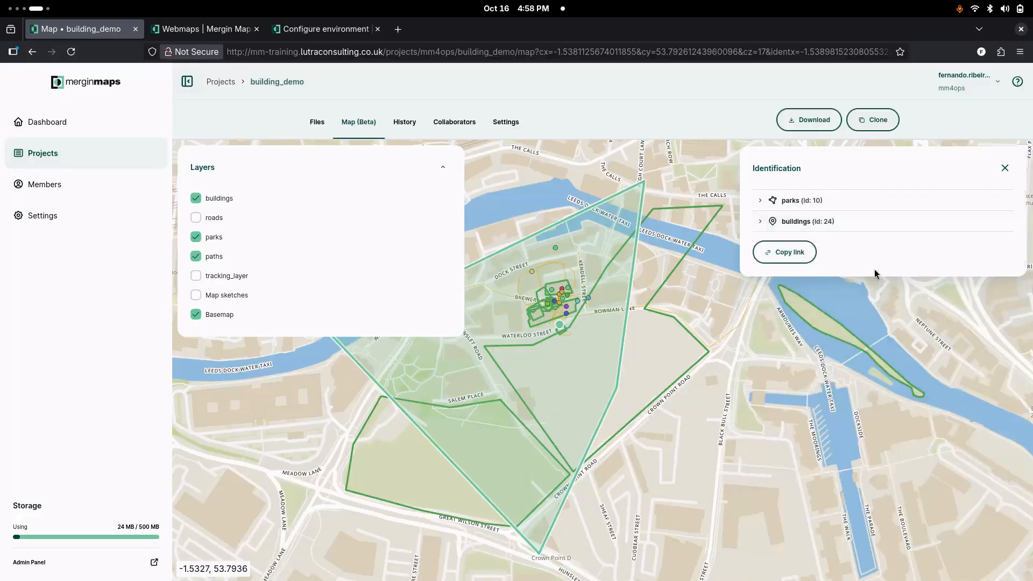
{"action": "left_click", "coordinate": [1004, 168]}
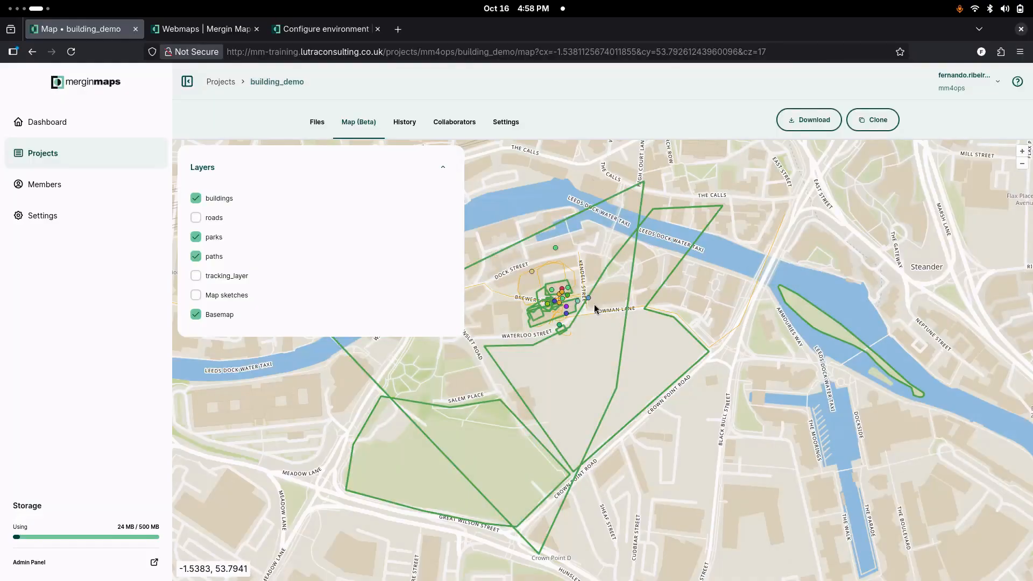
{"action": "scroll", "coordinate": [595, 364], "scroll_direction": "up", "scroll_amount": 1}
{"action": "left_click_drag", "start_coordinate": [692, 480], "coordinate": [694, 484]}
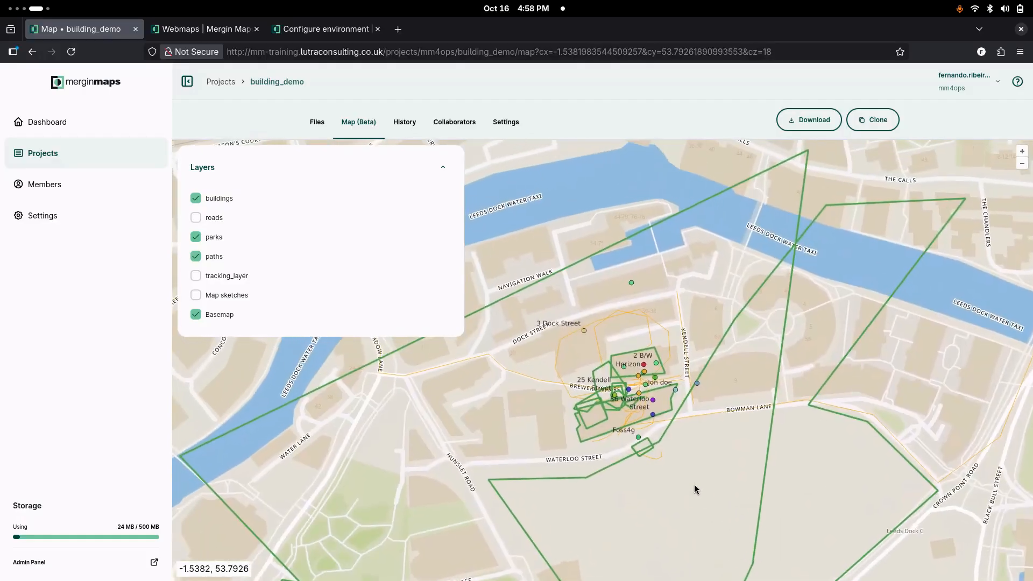